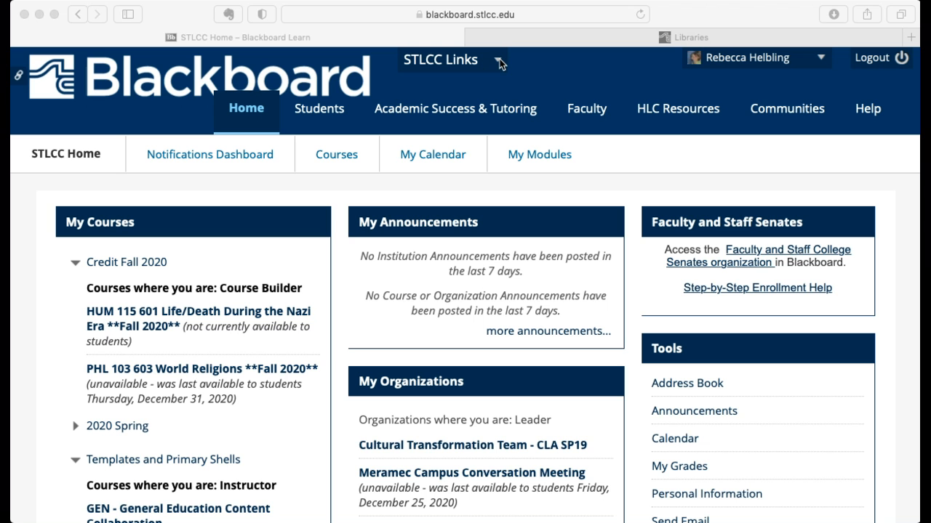
# - Open the Libraries site from the STLCC Links list on the Blackboard home page
pyautogui.click(499, 63)
pyautogui.click(500, 62)
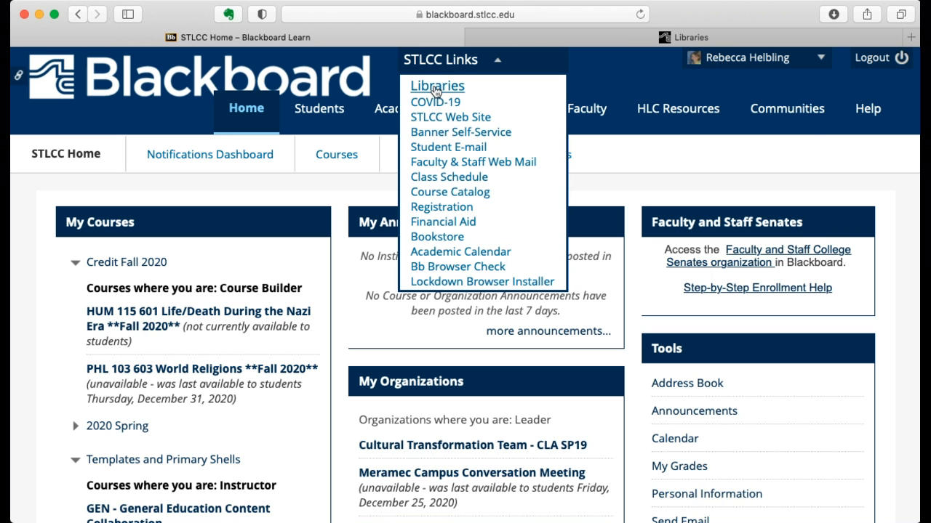
pyautogui.click(436, 89)
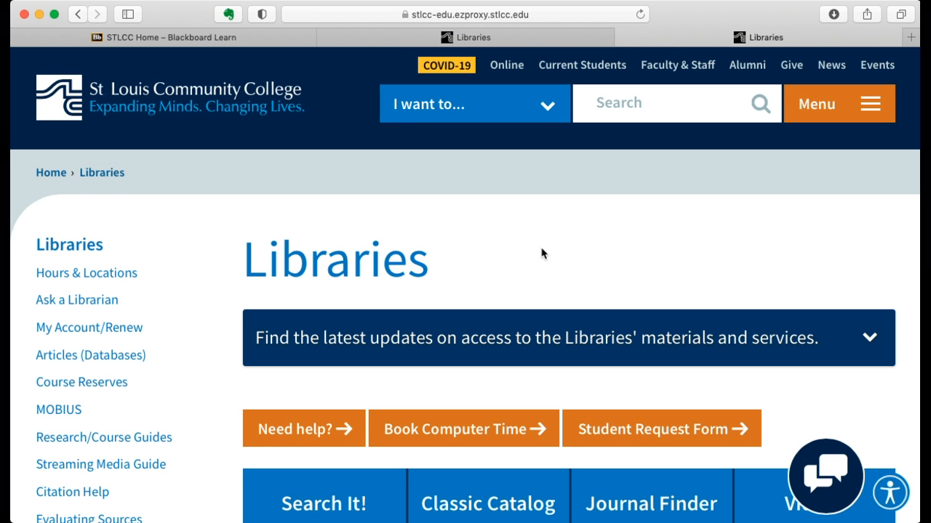
# - Go to the Articles (Databases) list from the Libraries page's Search It! section
pyautogui.scroll(-1, 542, 253)
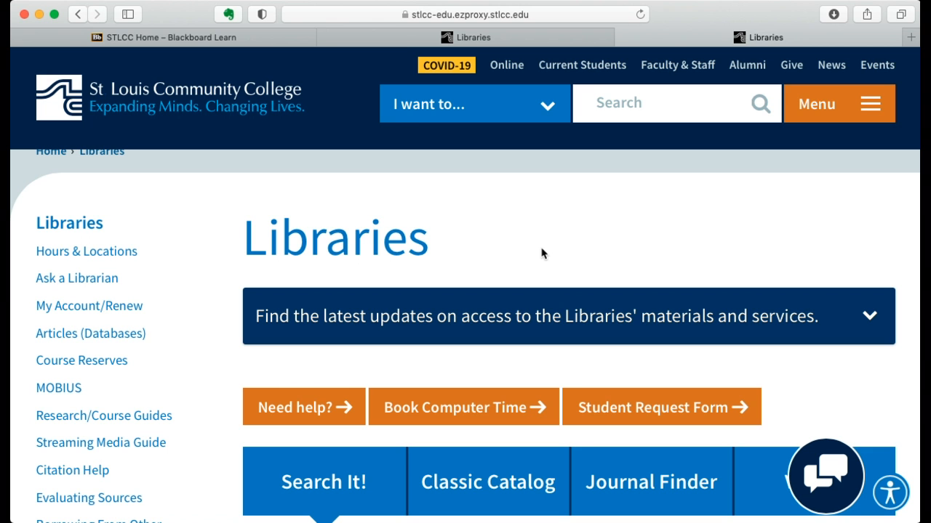
pyautogui.scroll(-5, 541, 253)
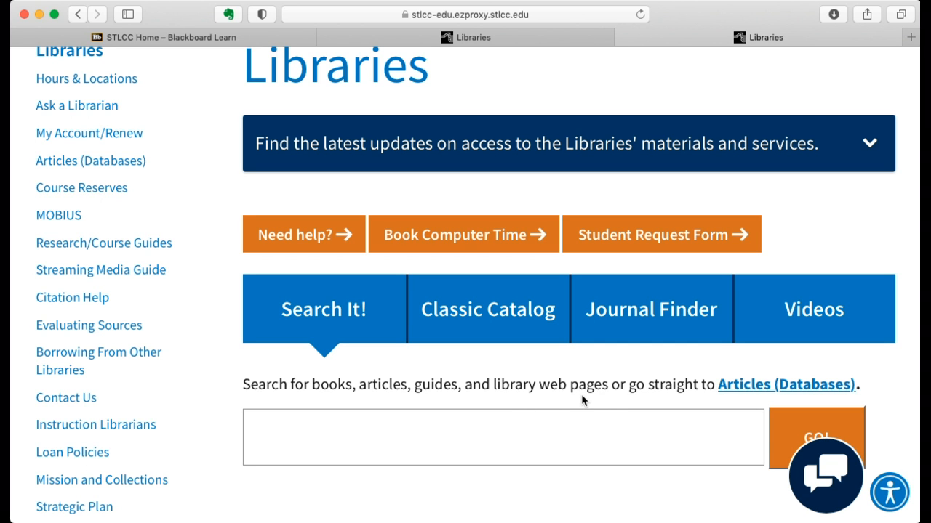
pyautogui.click(743, 391)
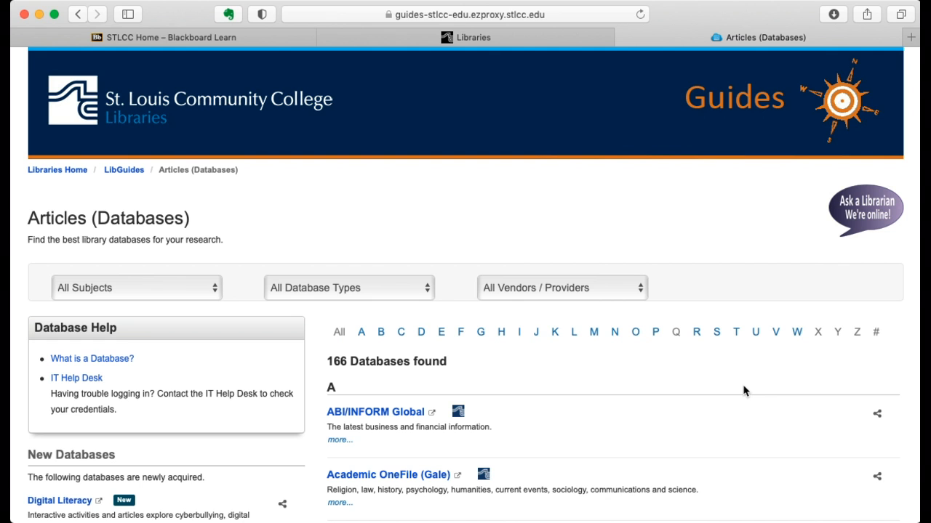
# - Open the Access World News database from the A entries of the database list
pyautogui.scroll(-4, 743, 391)
pyautogui.scroll(-3, 743, 391)
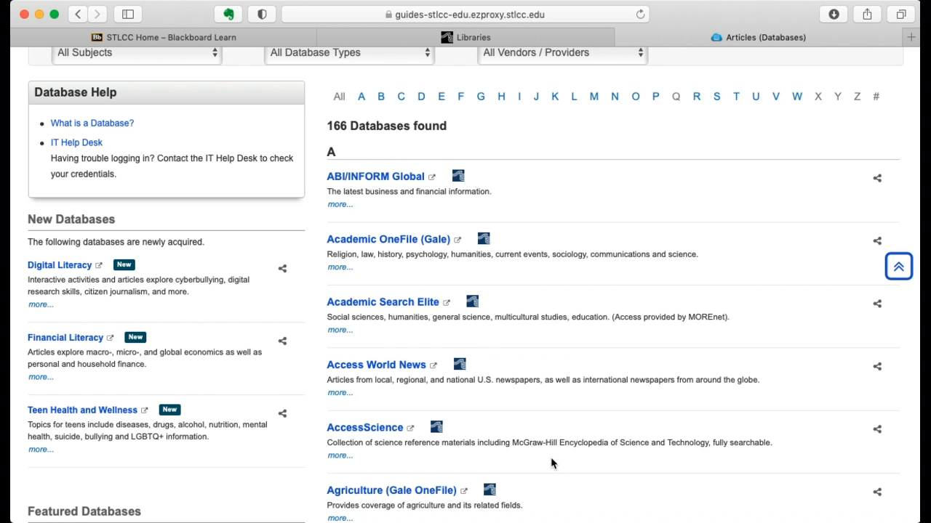
pyautogui.click(376, 367)
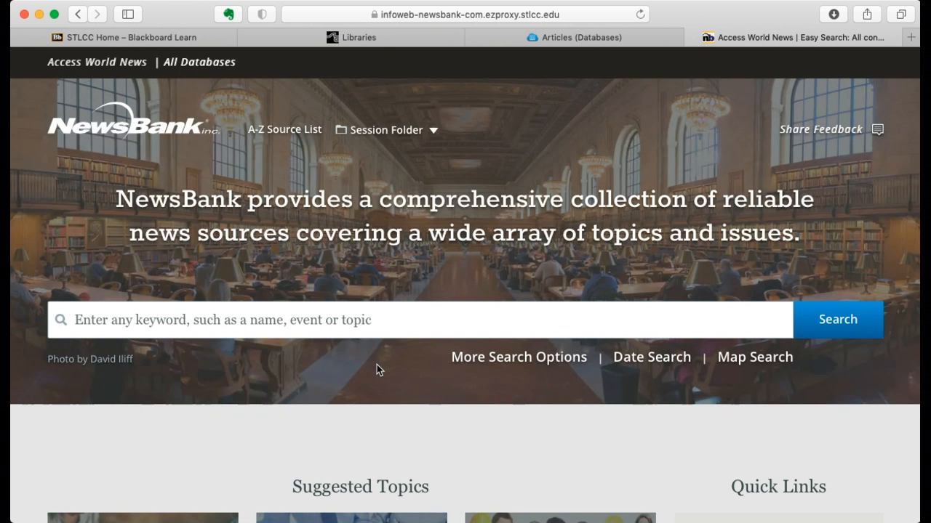
# - Look through the NewsBank home page's suggested topics and quick links, and open the St. Louis Post-Dispatch (MO) publication page
pyautogui.scroll(-2, 377, 368)
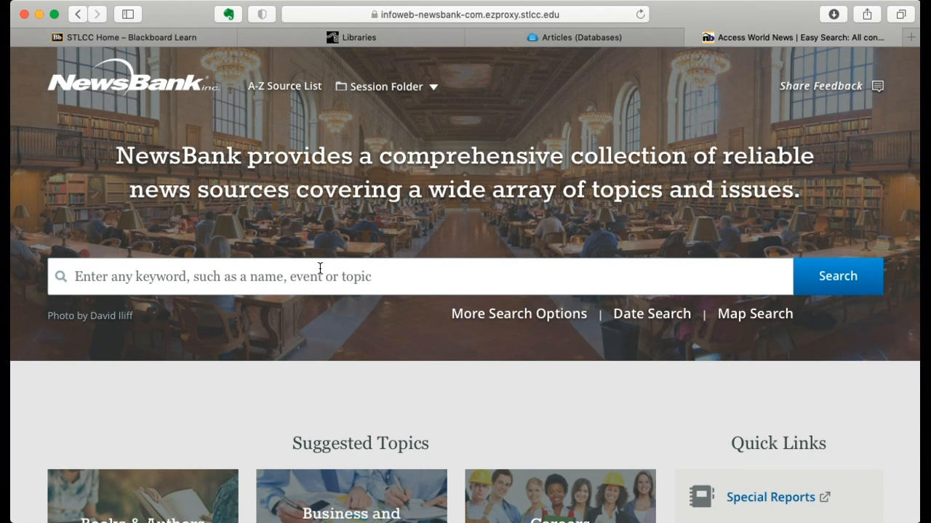
pyautogui.scroll(-3, 335, 329)
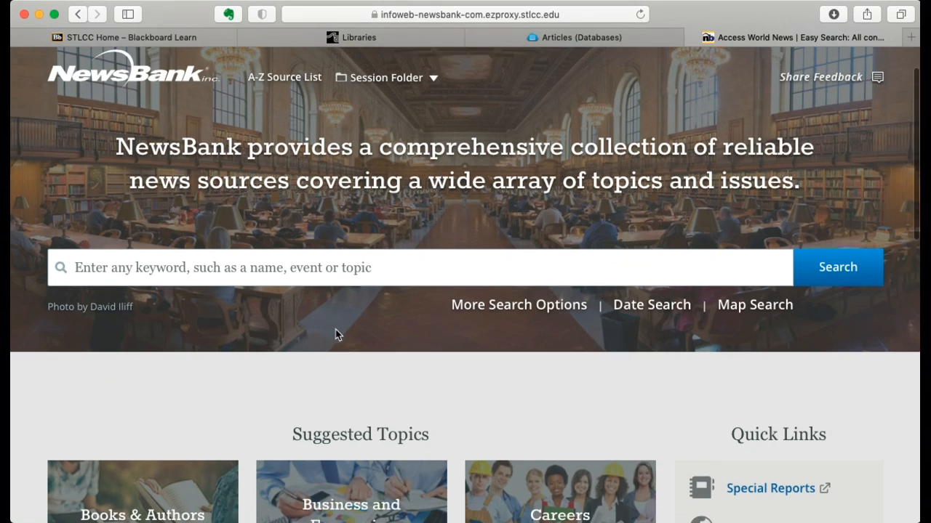
pyautogui.scroll(-4, 335, 333)
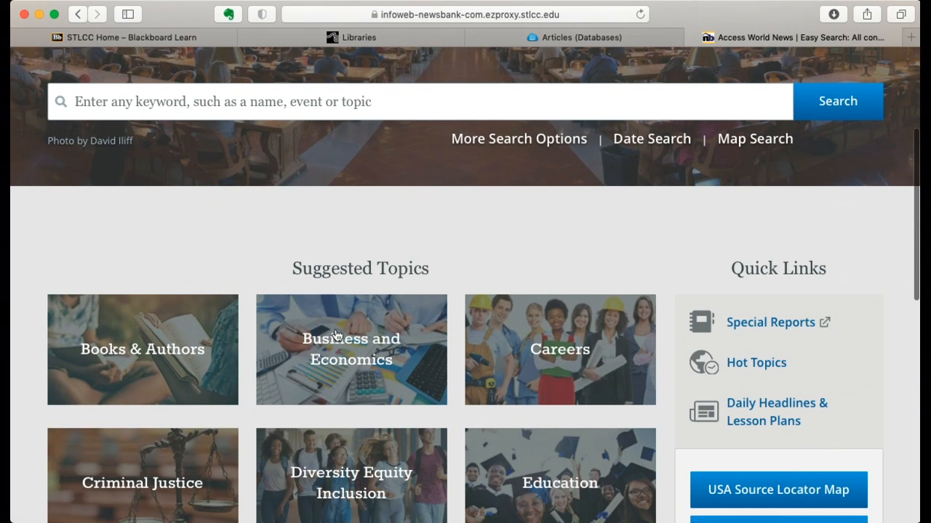
pyautogui.scroll(-3, 337, 335)
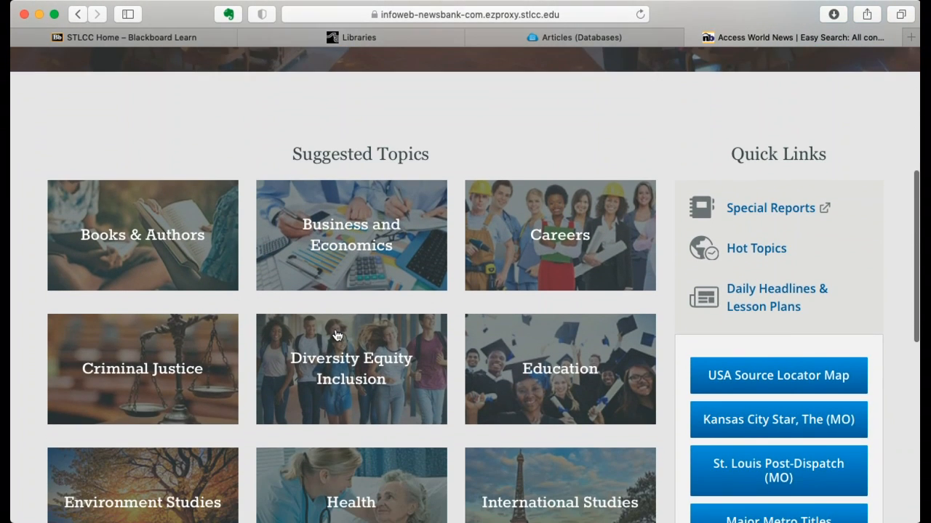
pyautogui.scroll(-1, 337, 335)
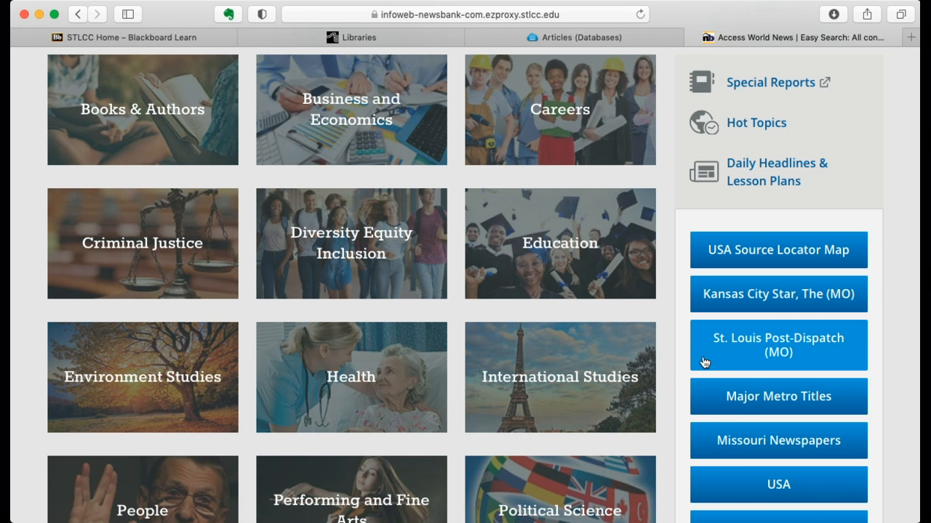
pyautogui.scroll(-2, 675, 363)
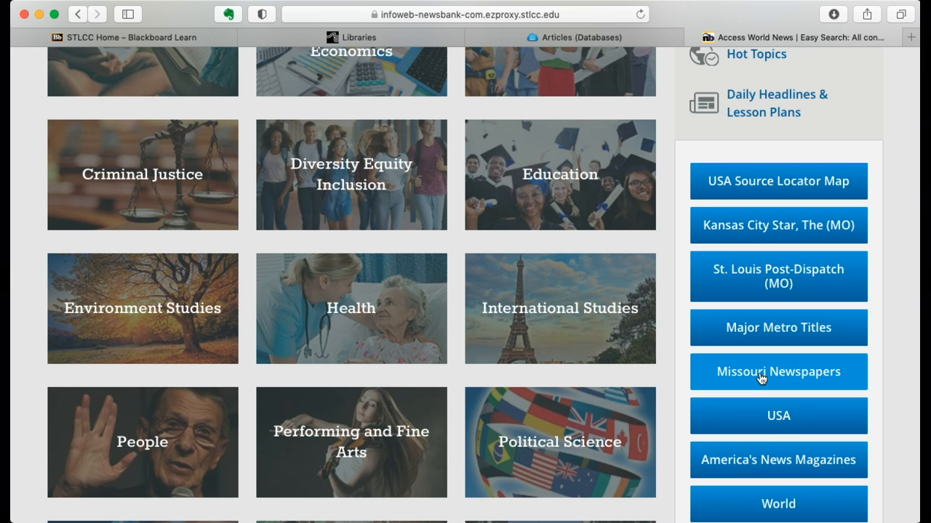
pyautogui.click(748, 283)
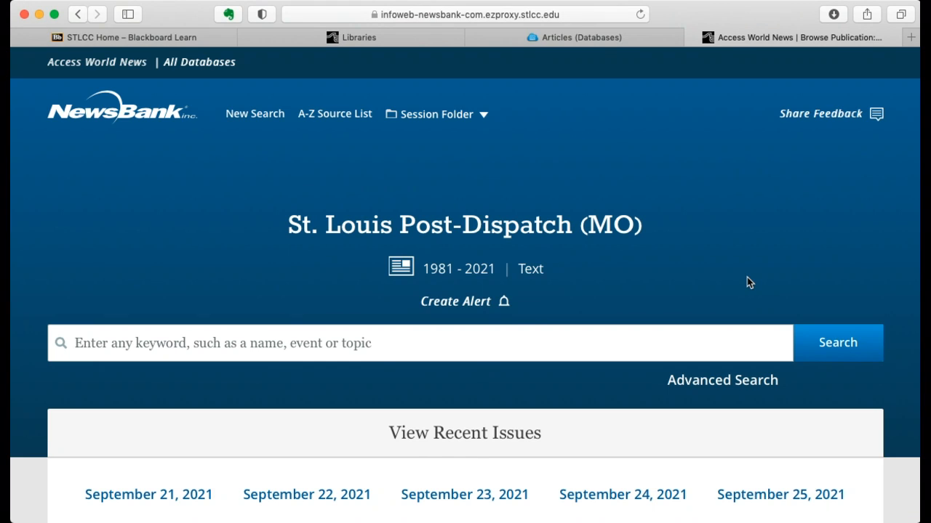
# - Examine the St. Louis Post-Dispatch page's recent issues and its 2021 calendar for browsing issues by date
pyautogui.scroll(-4, 748, 283)
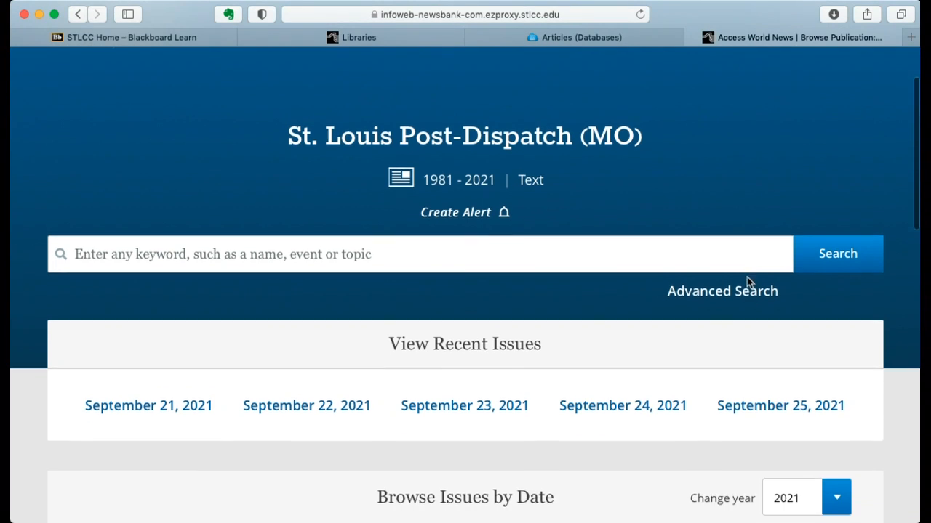
pyautogui.scroll(2, 748, 281)
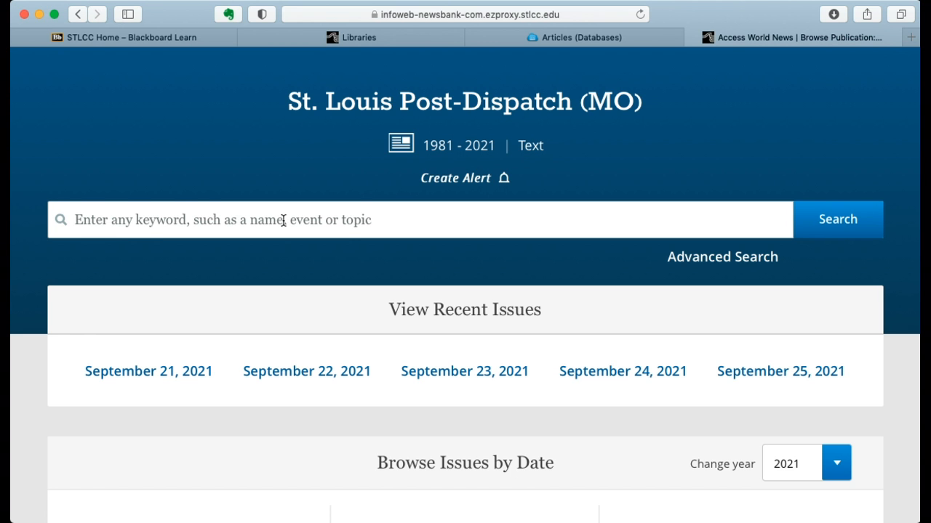
pyautogui.scroll(-5, 284, 219)
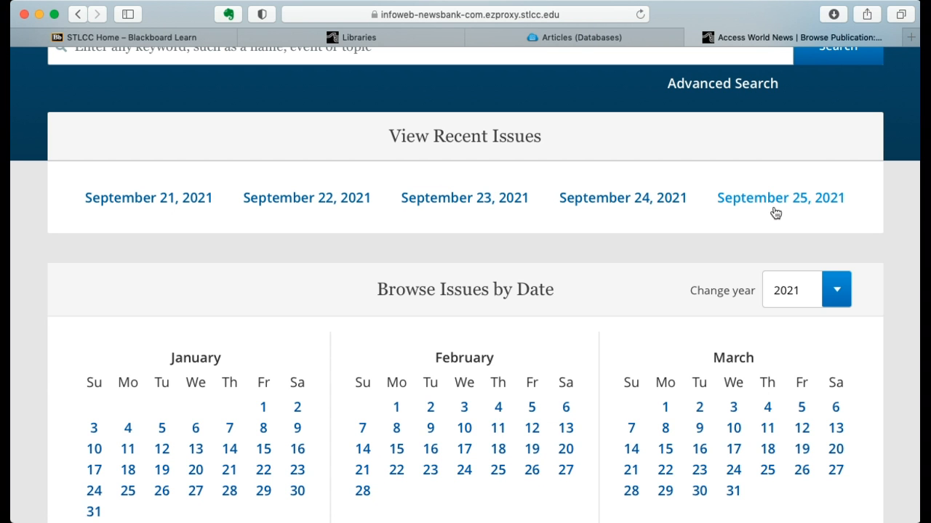
pyautogui.scroll(-3, 775, 213)
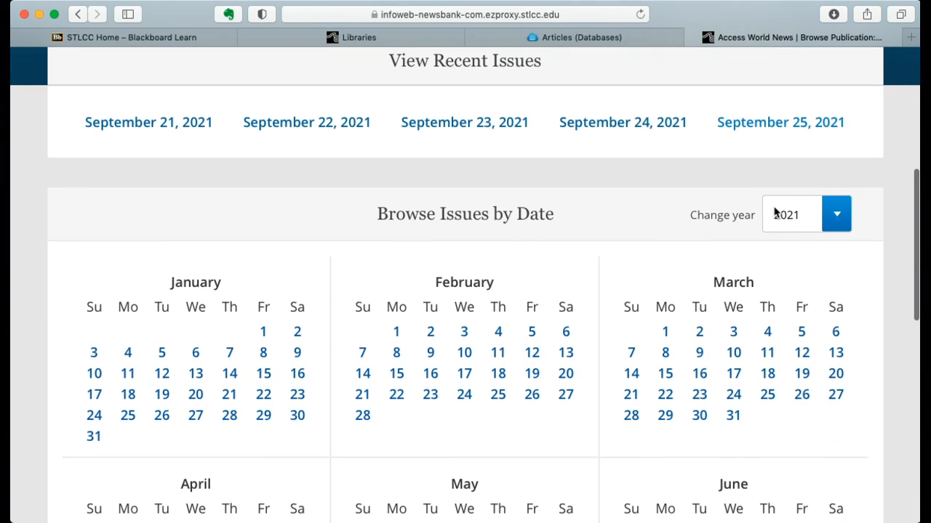
pyautogui.scroll(-1, 775, 213)
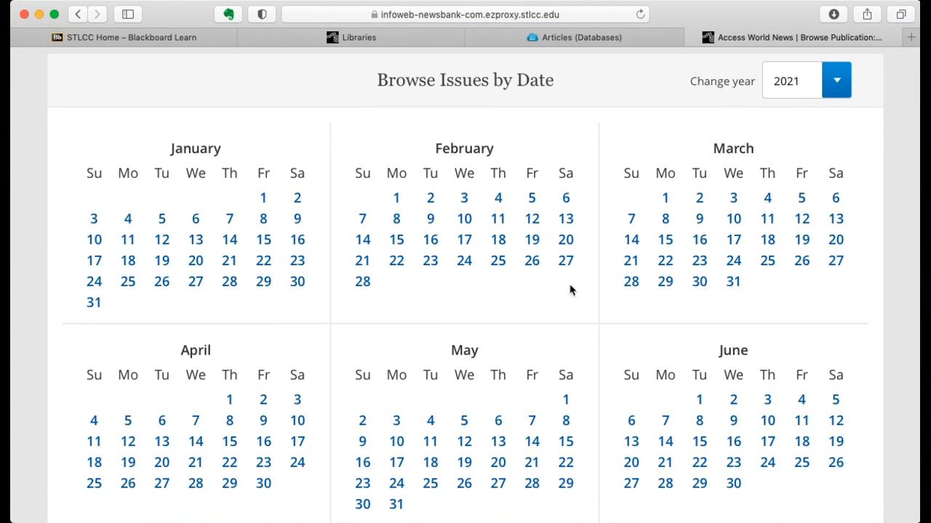
pyautogui.scroll(1, 566, 283)
pyautogui.scroll(5, 566, 283)
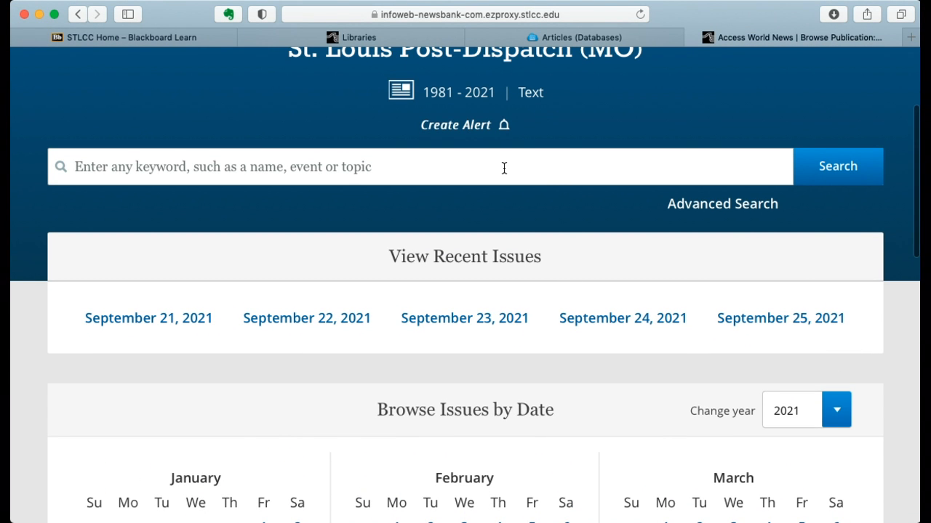
# - Search the St. Louis Post-Dispatch for "crime rates and St. Louis"
pyautogui.click(504, 168)
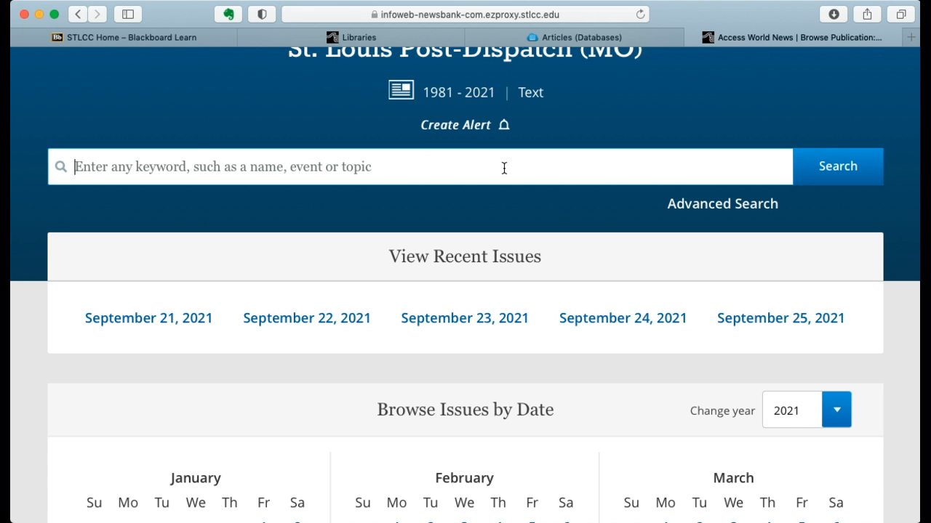
pyautogui.write('c')
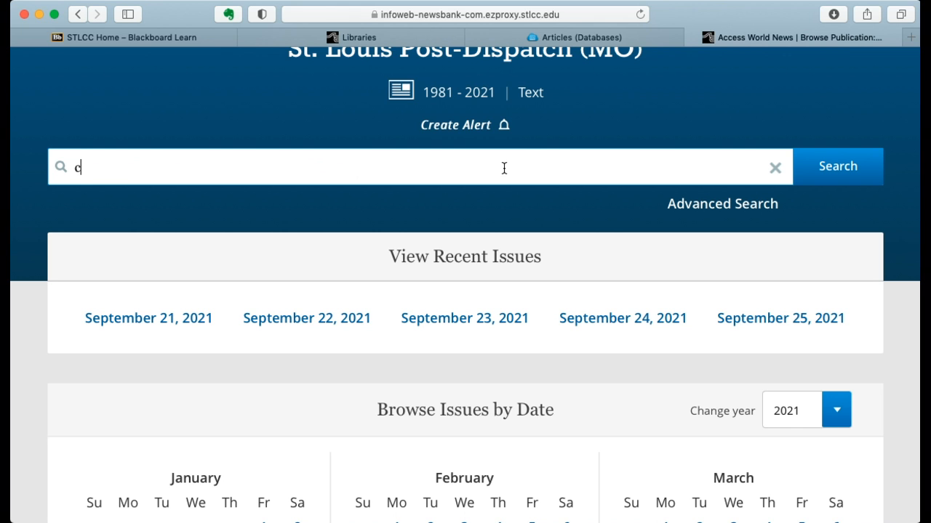
pyautogui.write('rime rates an')
pyautogui.press('BackSpace')
pyautogui.write('tes and st. louis')
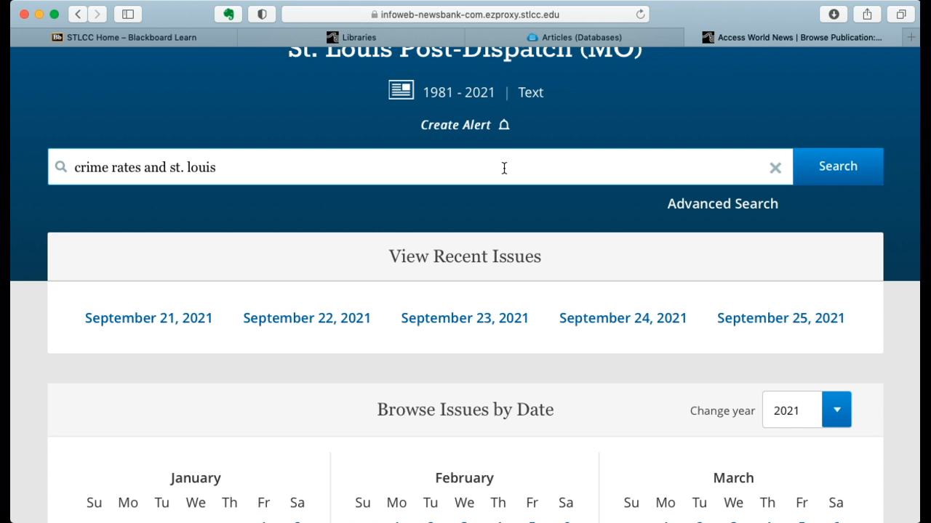
pyautogui.click(315, 95)
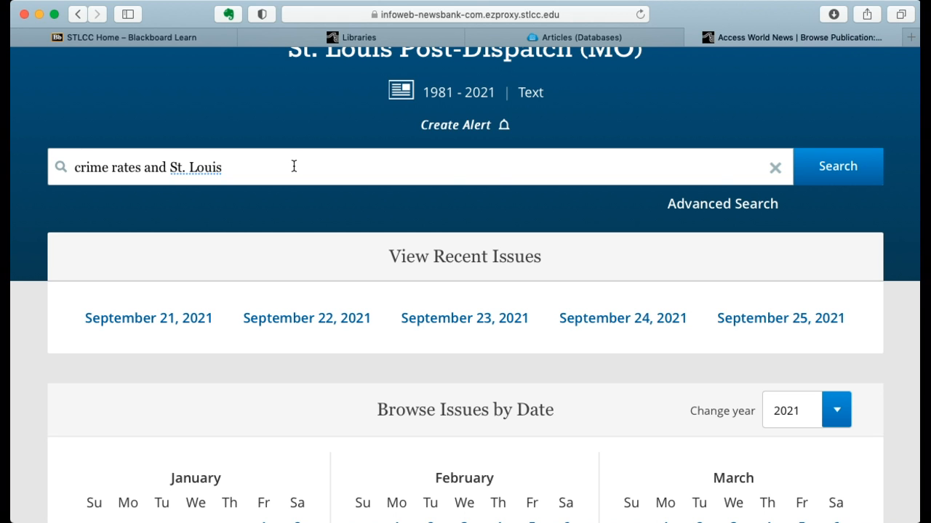
pyautogui.scroll(2, 294, 167)
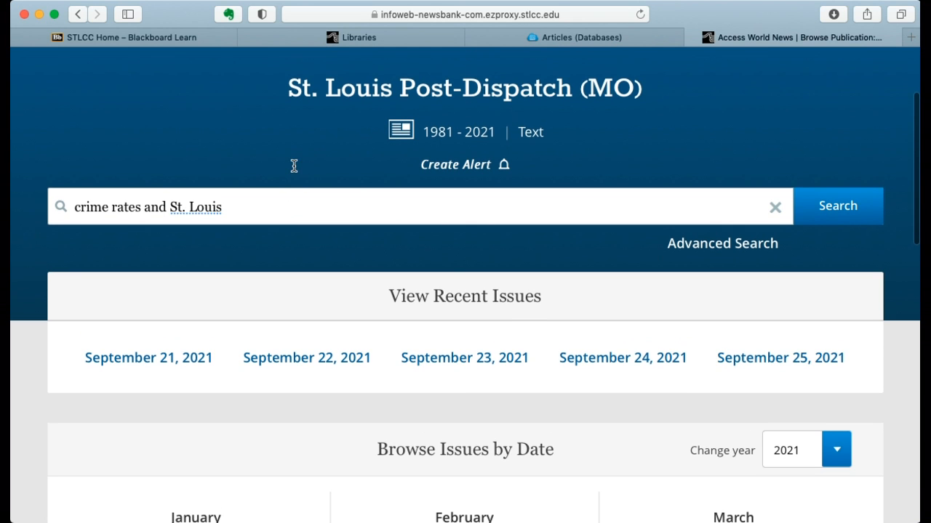
pyautogui.click(844, 211)
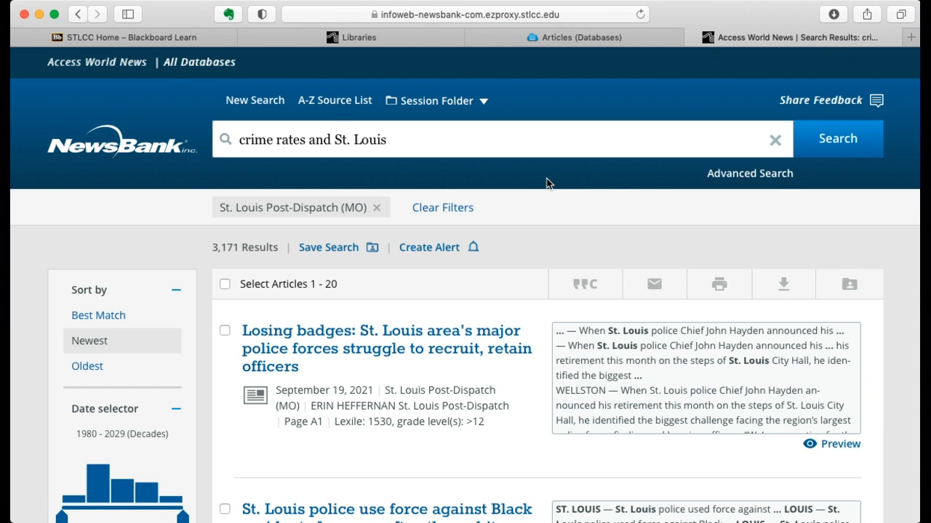
# - Review the article results and the sorting and date options for the crime rates search
pyautogui.scroll(-2, 547, 184)
pyautogui.scroll(-3, 547, 184)
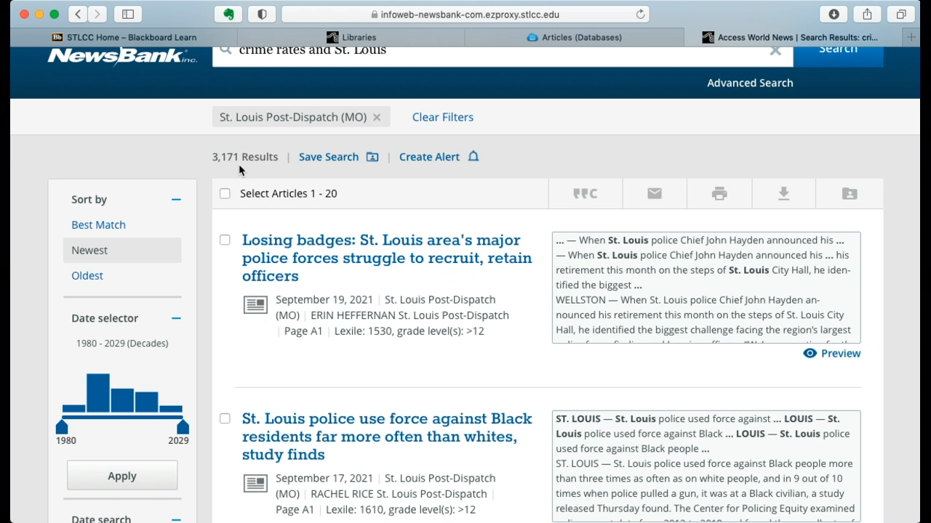
pyautogui.scroll(-4, 335, 259)
pyautogui.scroll(-5, 335, 259)
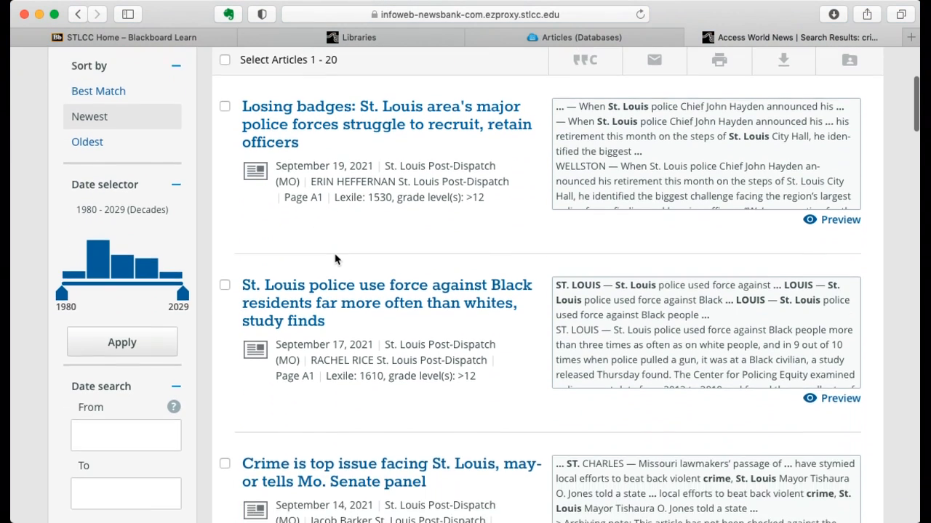
pyautogui.scroll(-2, 334, 254)
pyautogui.scroll(10, 335, 254)
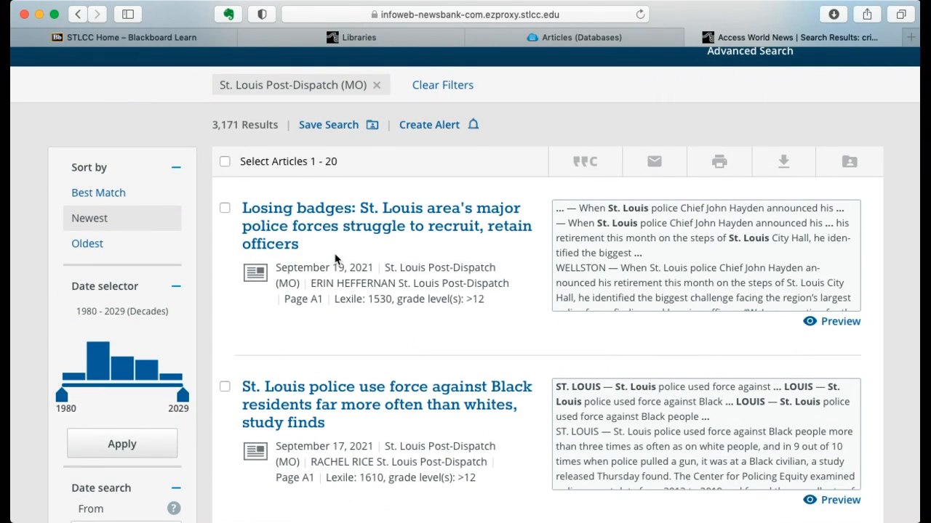
# - Limit the search results to articles dated from Sept 1, 2021 to sept 25, 2021
pyautogui.scroll(-5, 334, 259)
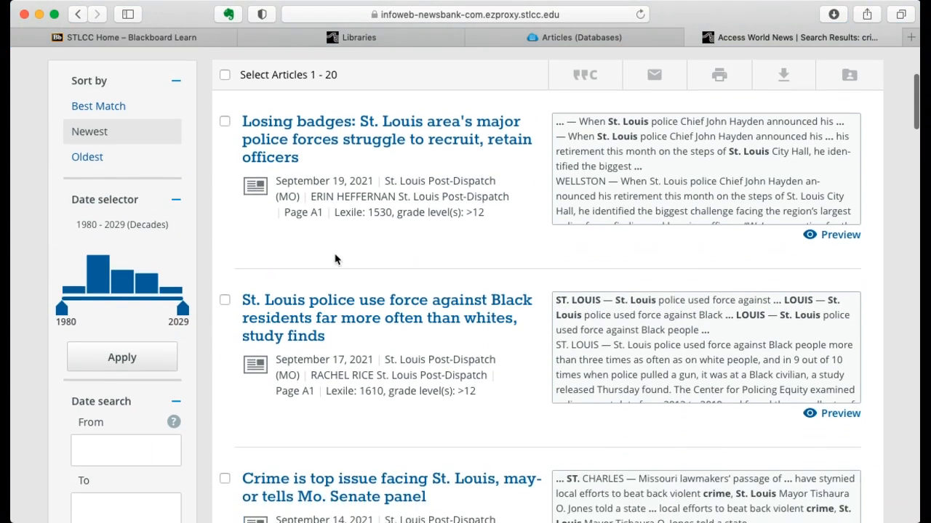
pyautogui.scroll(-2, 335, 259)
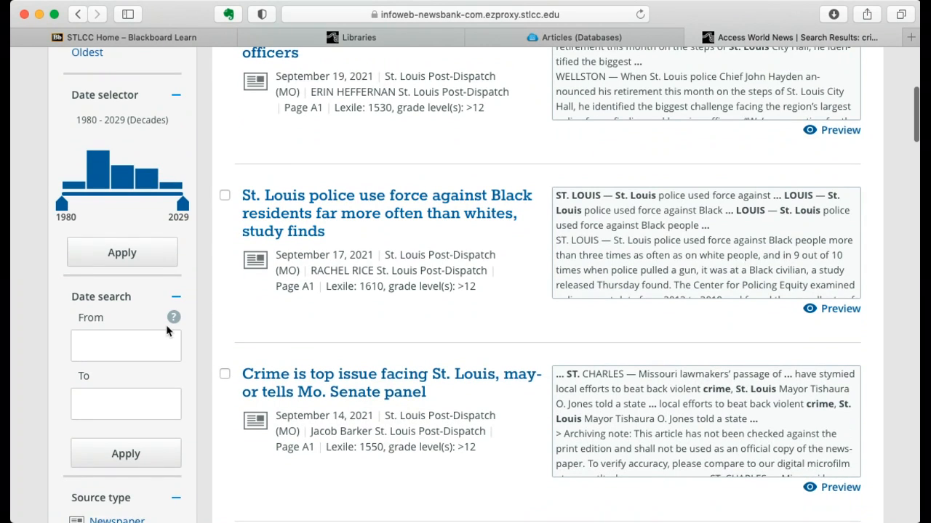
pyautogui.click(141, 347)
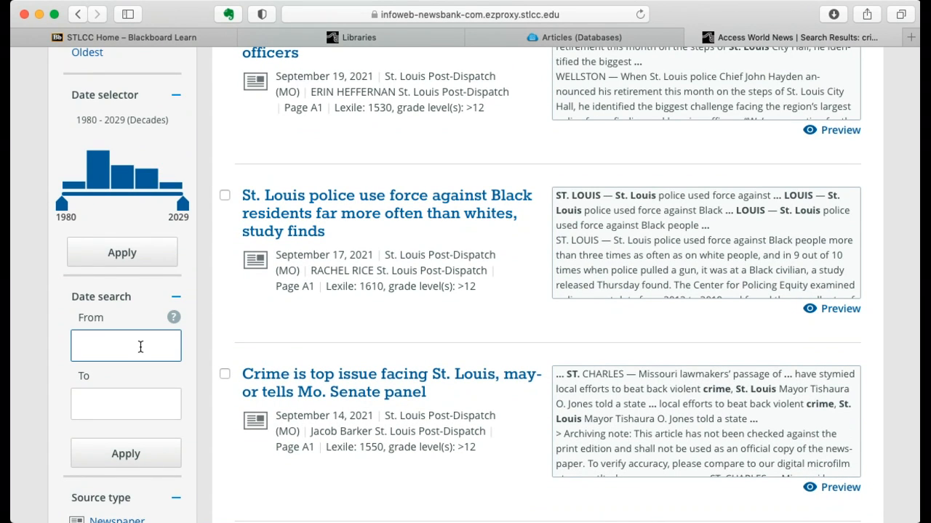
pyautogui.write('Sept 1, 20')
pyautogui.click(130, 399)
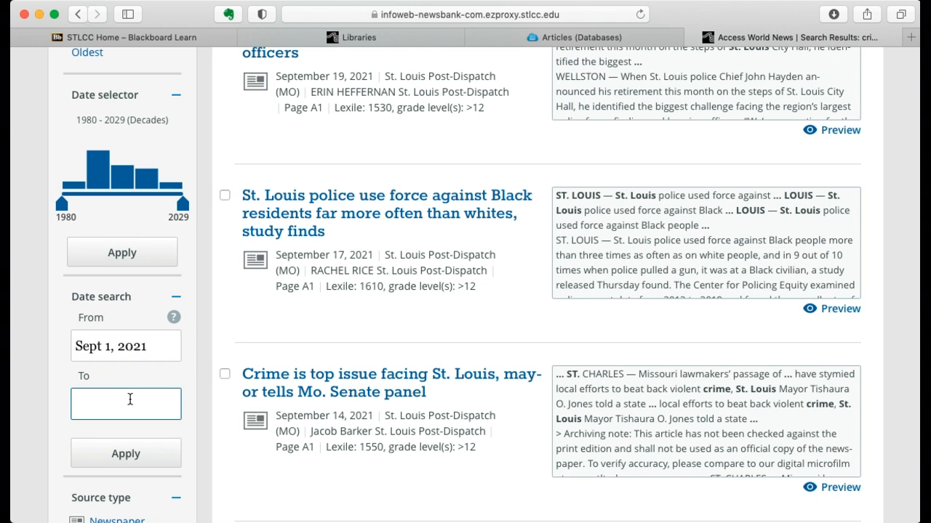
pyautogui.write('sept 25, 2021')
pyautogui.click(127, 458)
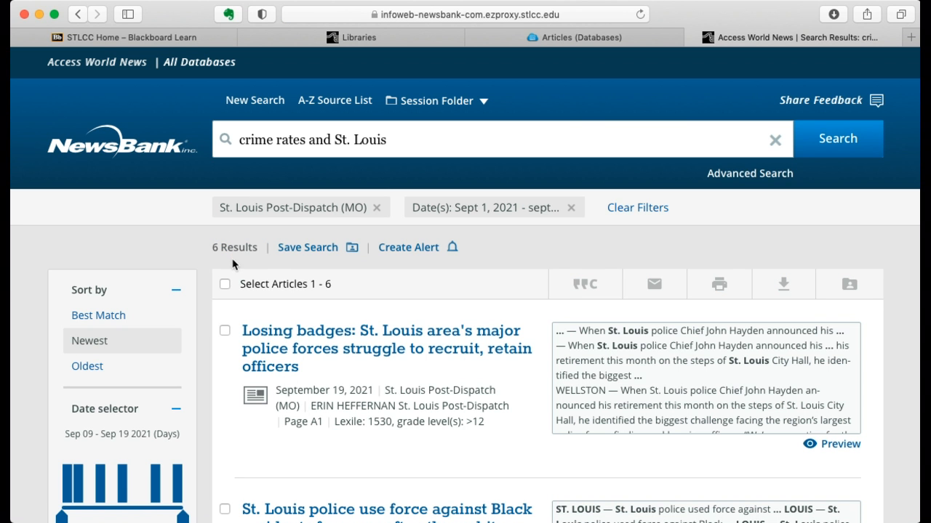
pyautogui.scroll(-5, 361, 306)
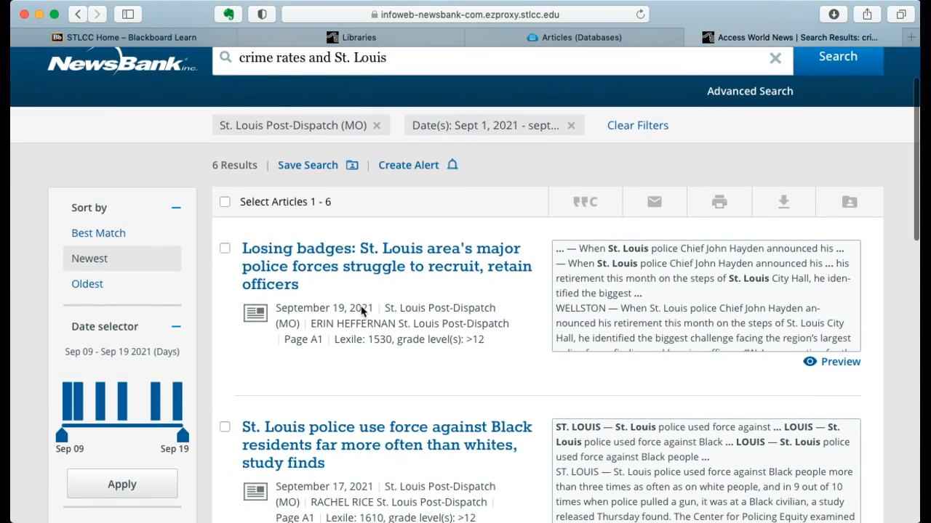
# - Clear the end date from the date search filter of the crime rates results
pyautogui.scroll(-15, 360, 306)
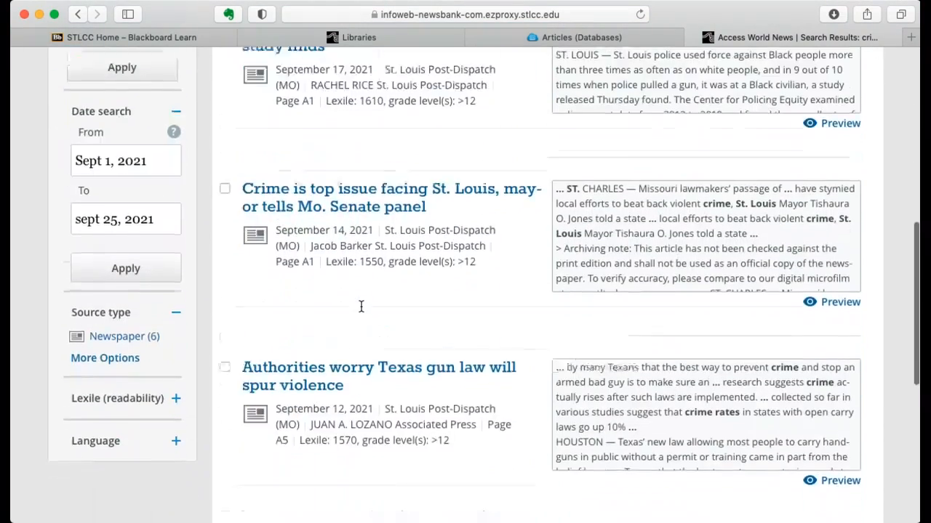
pyautogui.scroll(7, 360, 306)
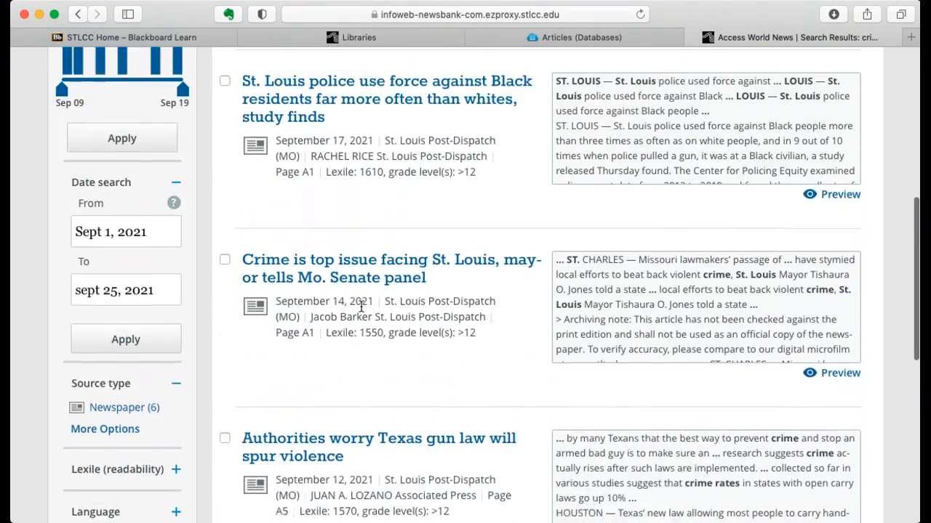
pyautogui.scroll(1, 362, 311)
pyautogui.click(168, 333)
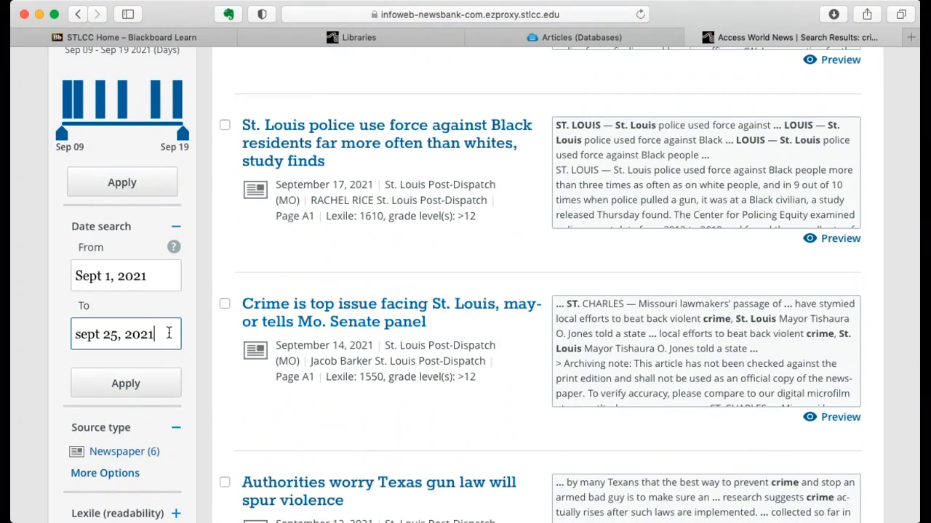
pyautogui.press('BackSpace')
pyautogui.press('BackSpace')
pyautogui.press('BackSpace')
pyautogui.press('BackSpace')
pyautogui.press('BackSpace')
pyautogui.press('BackSpace')
pyautogui.press('BackSpace')
pyautogui.press('BackSpace')
pyautogui.press('BackSpace')
pyautogui.press('BackSpace')
pyautogui.press('BackSpace')
pyautogui.press('BackSpace')
pyautogui.press('BackSpace')
# - Replace the start date with "last 2 years" and apply the date search to the results
pyautogui.click(152, 274)
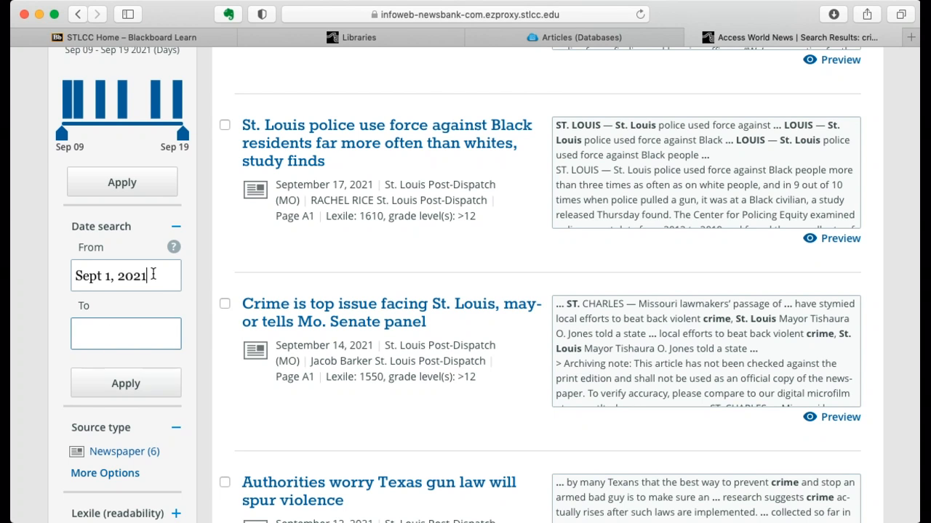
pyautogui.press('BackSpace')
pyautogui.press('BackSpace')
pyautogui.press('BackSpace')
pyautogui.press('BackSpace')
pyautogui.press('BackSpace')
pyautogui.press('BackSpace')
pyautogui.press('BackSpace')
pyautogui.press('BackSpace')
pyautogui.press('BackSpace')
pyautogui.press('BackSpace')
pyautogui.press('BackSpace')
pyautogui.write('last 2 ye')
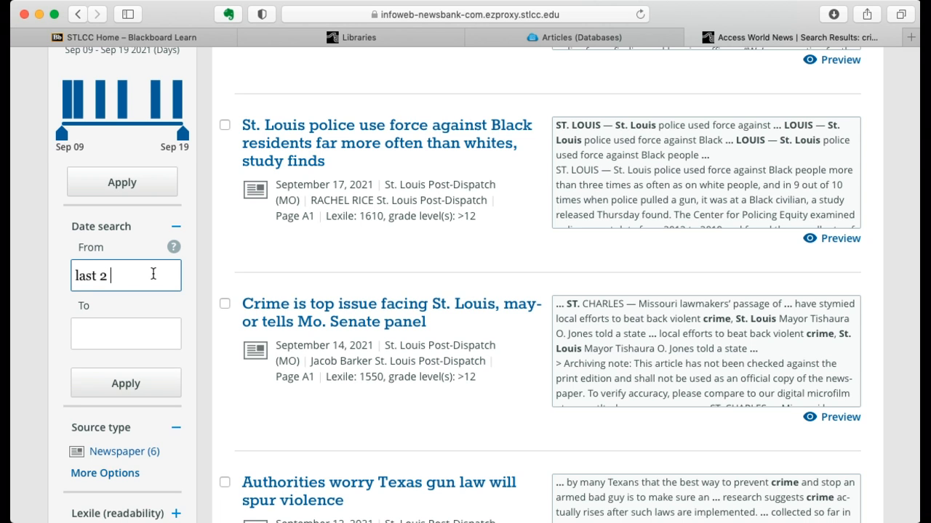
pyautogui.write('ars')
pyautogui.click(125, 385)
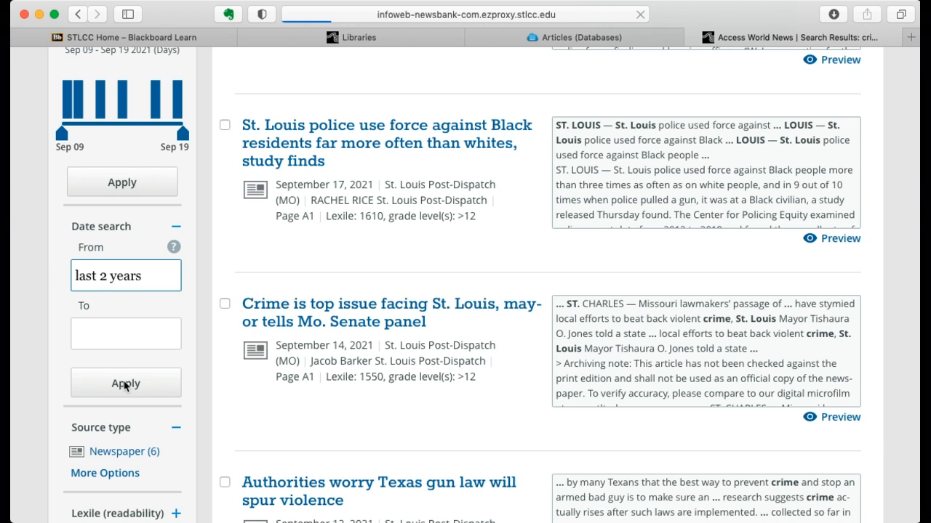
# - Review the articles found for the last two years and the filter options beside them
pyautogui.scroll(-3, 520, 228)
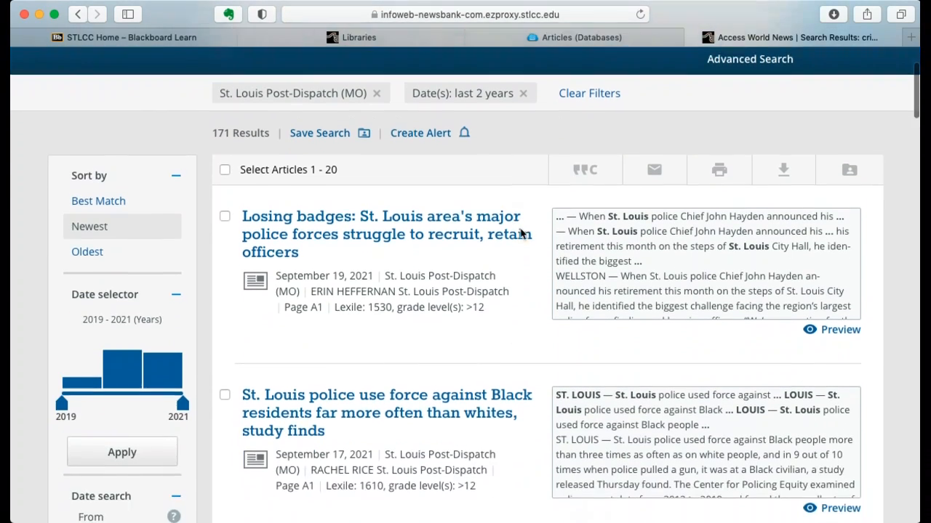
pyautogui.scroll(-5, 520, 228)
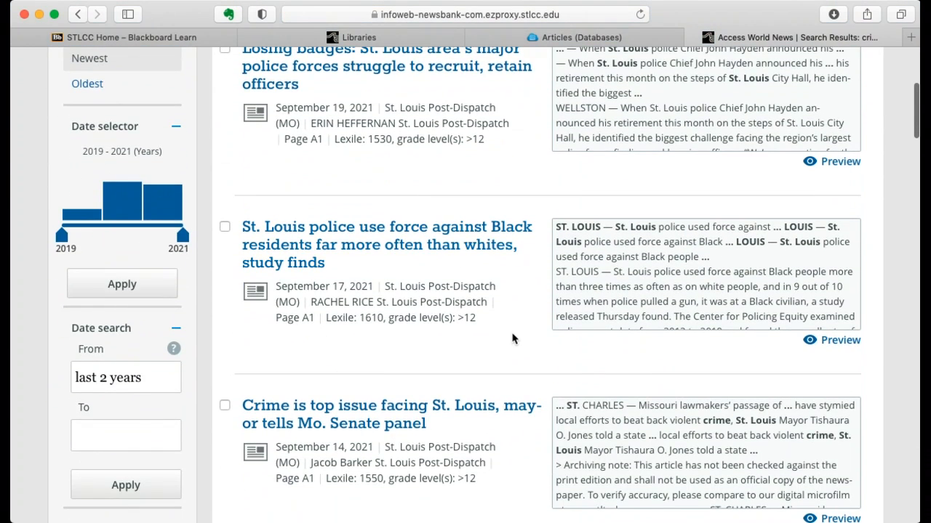
pyautogui.scroll(7, 512, 335)
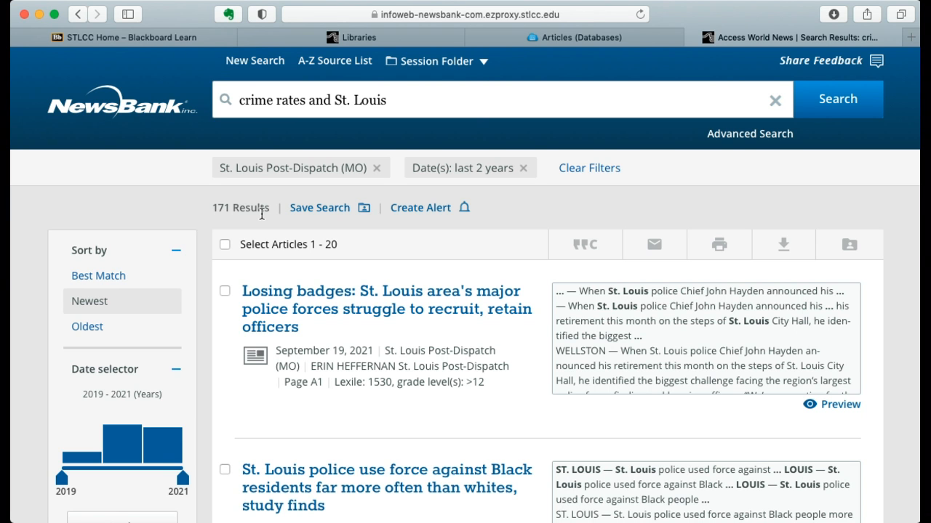
pyautogui.scroll(-3, 460, 280)
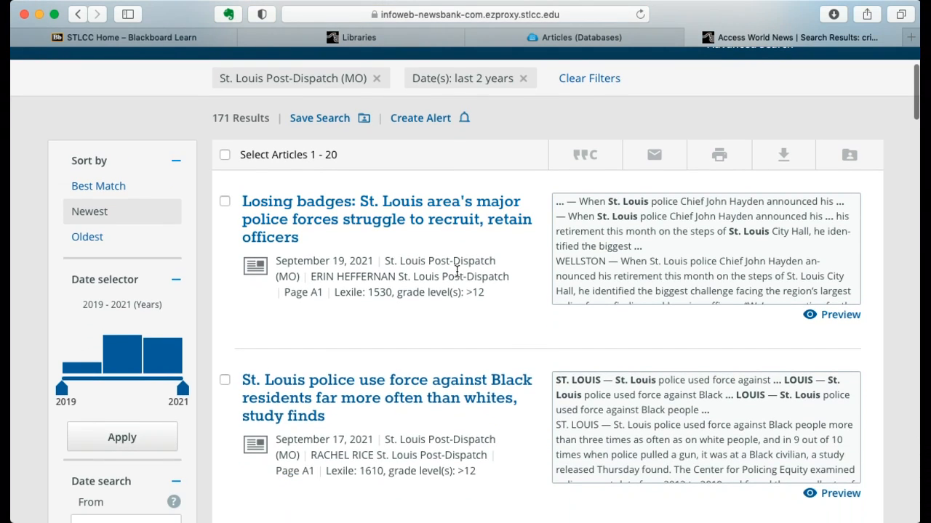
pyautogui.scroll(-5, 457, 272)
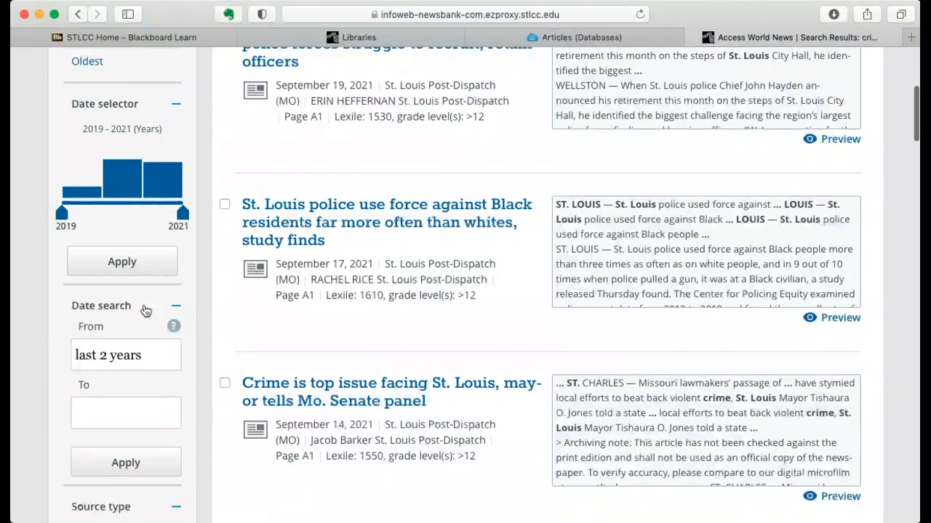
pyautogui.scroll(-2, 284, 321)
pyautogui.scroll(-5, 284, 322)
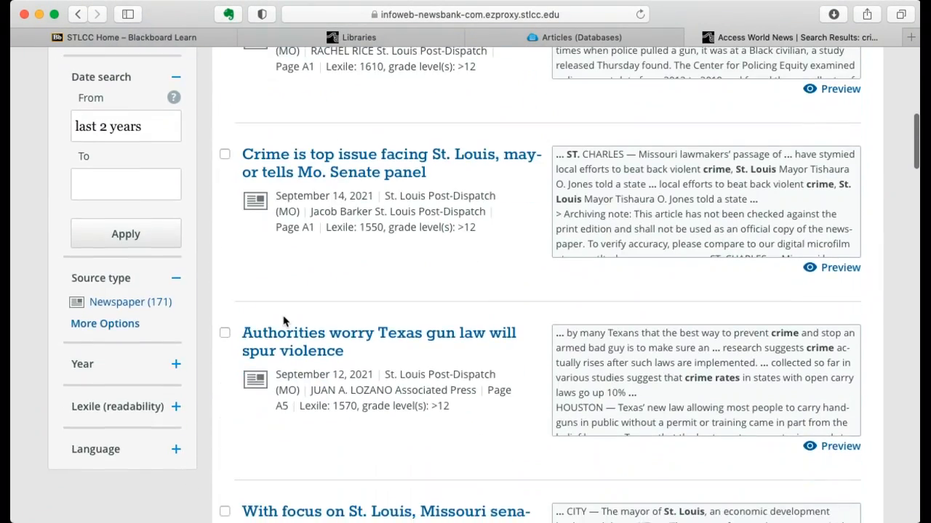
# - Sort the St. Louis Post-Dispatch results by Best Match
pyautogui.scroll(10, 283, 321)
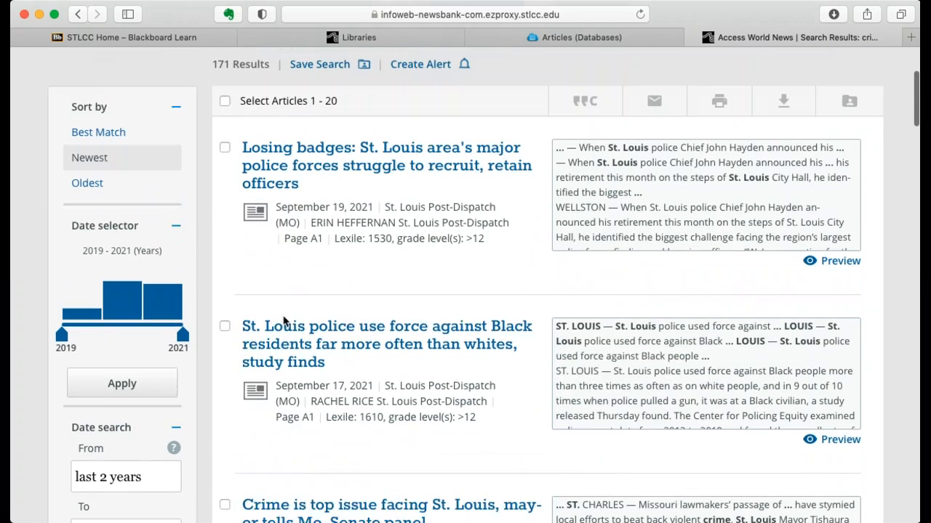
pyautogui.scroll(2, 284, 321)
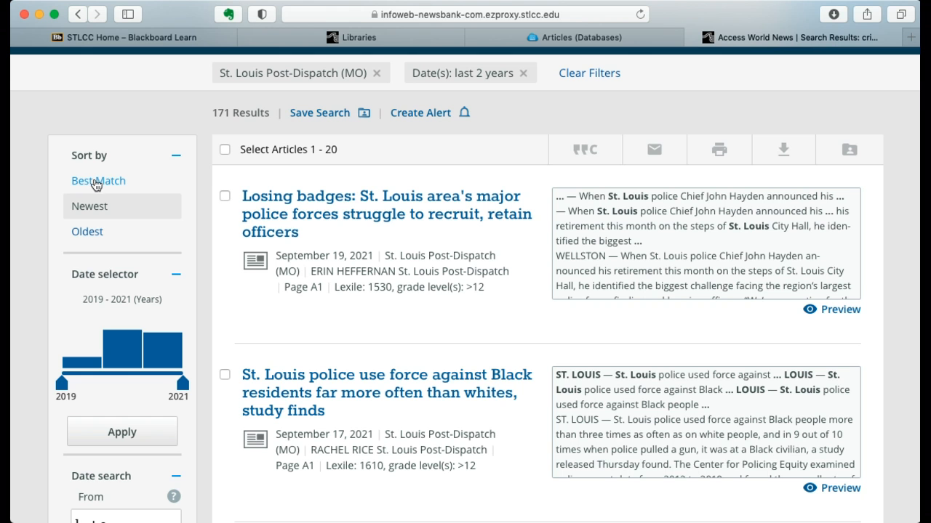
pyautogui.click(101, 185)
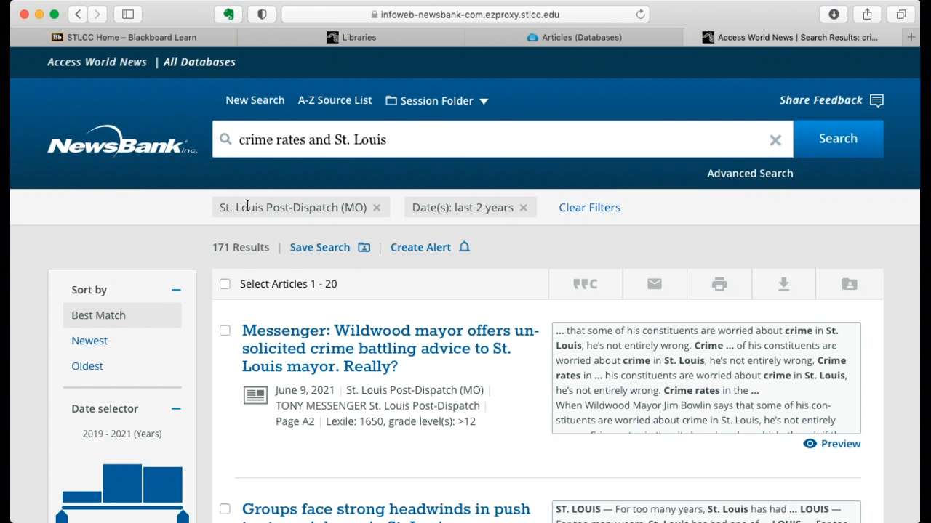
# - Look through the best-matching results and open the article "Groups face strong headwinds in push to stem violence in St. Louis"
pyautogui.scroll(-5, 505, 278)
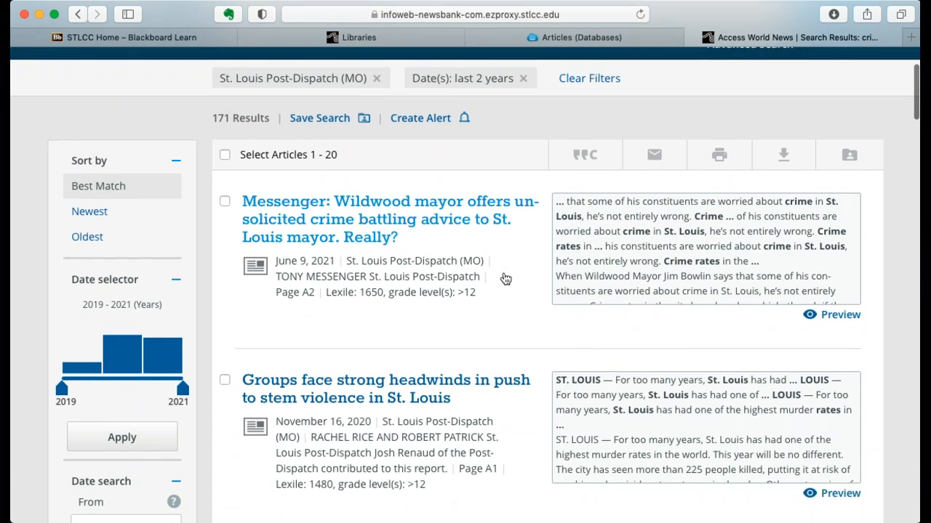
pyautogui.scroll(5, 519, 274)
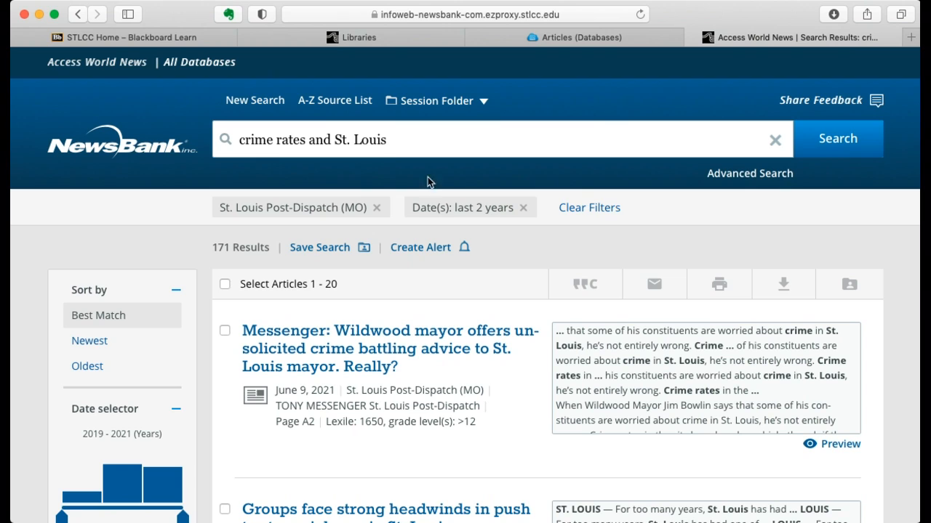
pyautogui.scroll(-3, 490, 294)
pyautogui.scroll(-5, 490, 294)
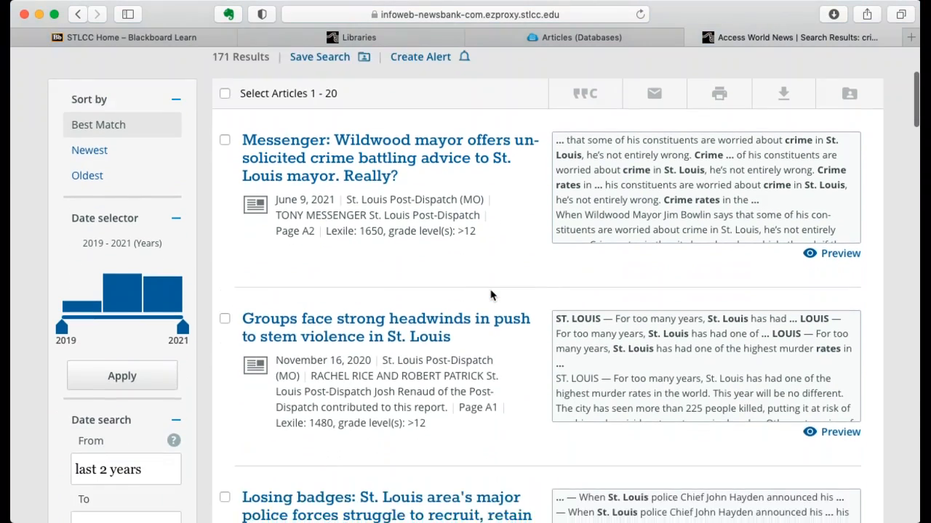
pyautogui.scroll(-5, 490, 290)
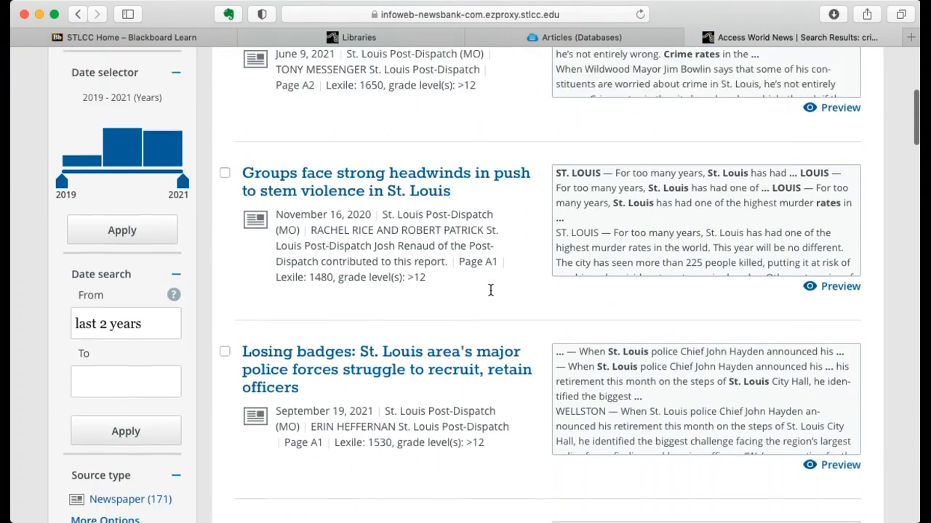
pyautogui.scroll(5, 491, 295)
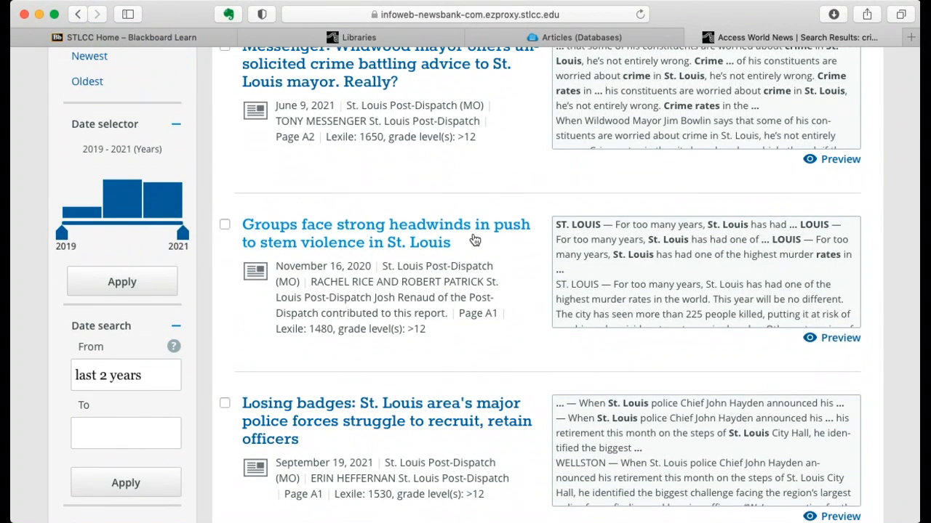
pyautogui.moveTo(473, 240)
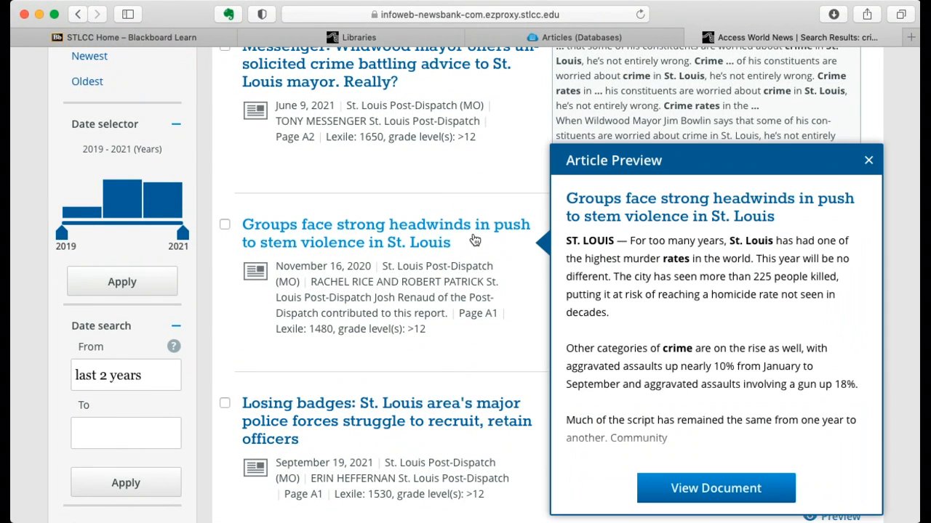
pyautogui.click(385, 233)
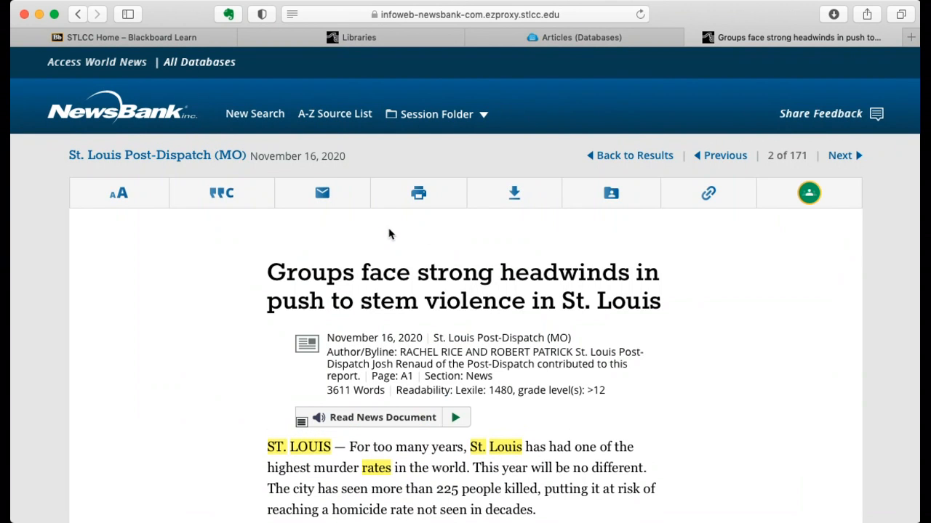
# - Examine the article's date, byline, page and section details, and skim its full text with the highlighted search terms
pyautogui.scroll(-5, 694, 335)
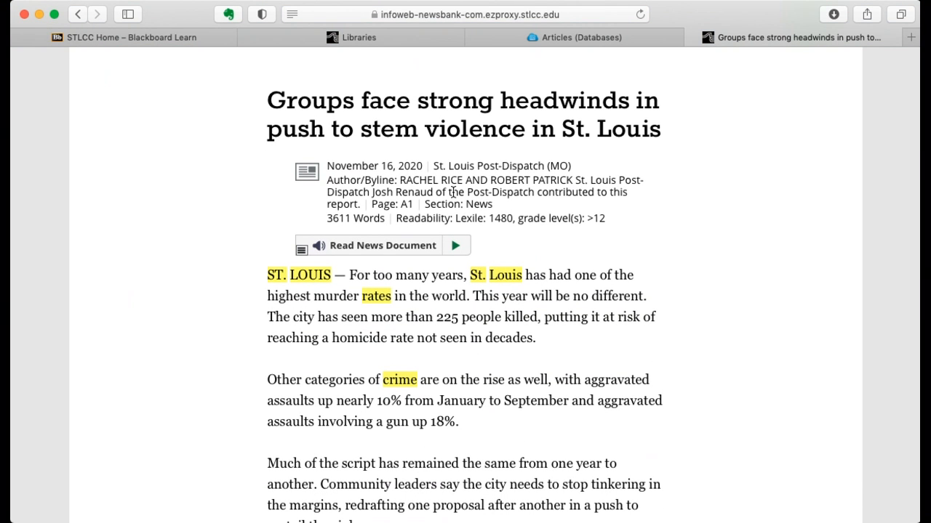
pyautogui.scroll(-2, 613, 226)
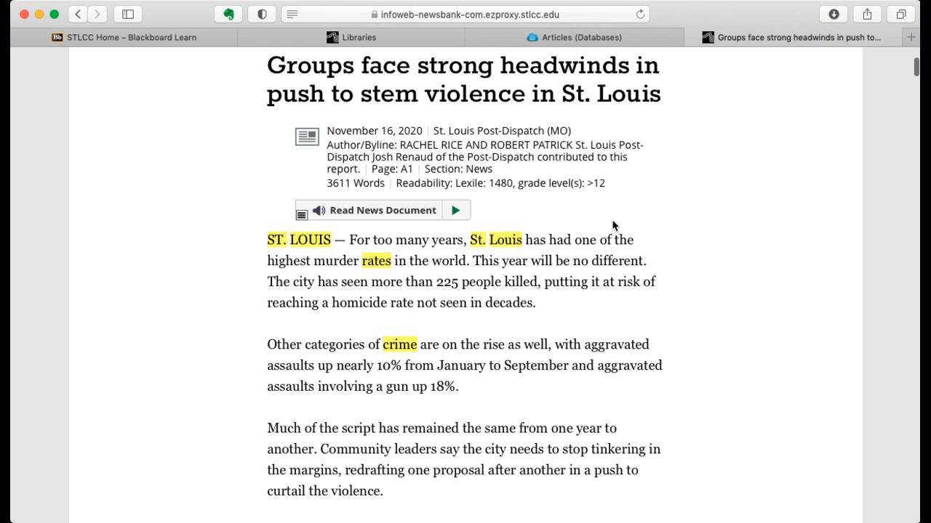
pyautogui.doubleClick(469, 172)
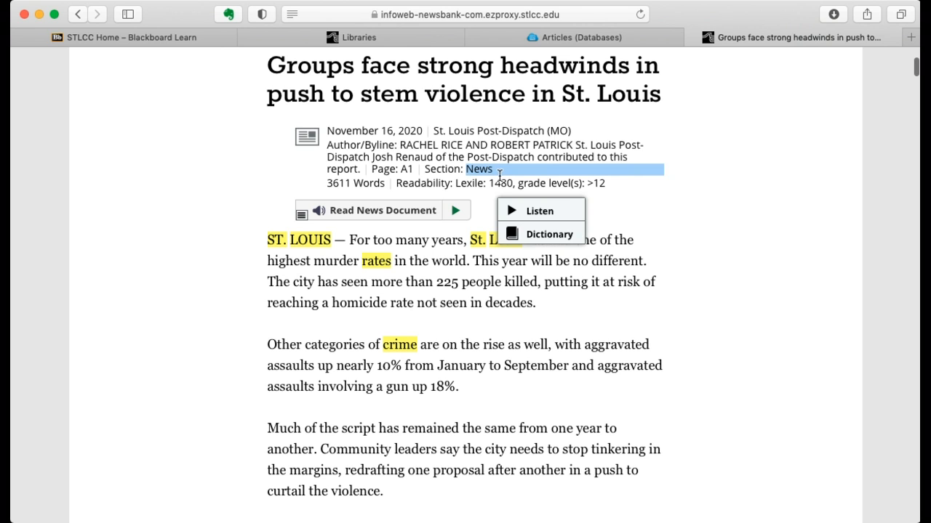
pyautogui.click(622, 203)
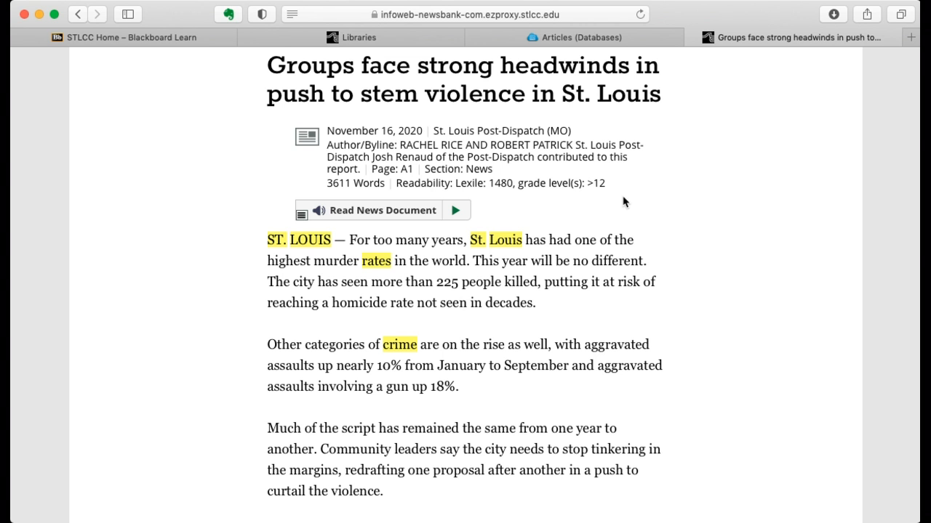
pyautogui.scroll(-3, 623, 201)
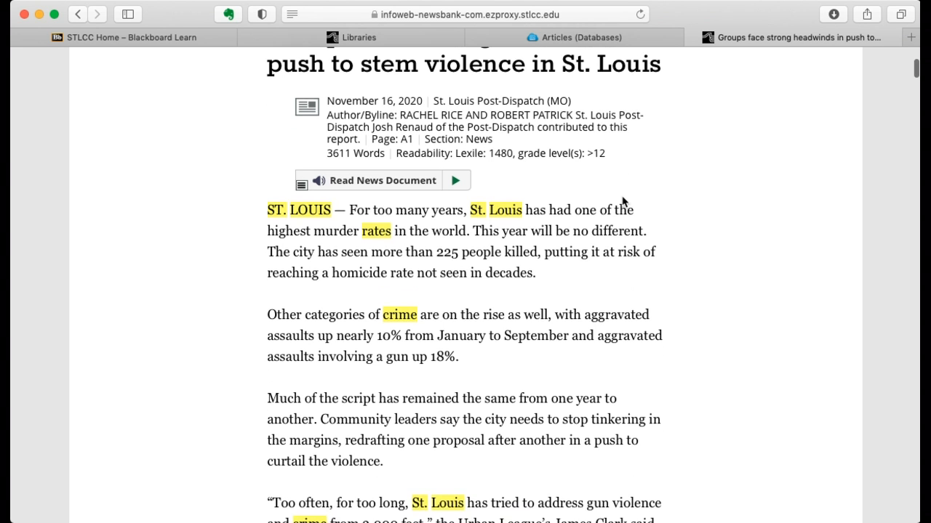
pyautogui.scroll(-15, 622, 198)
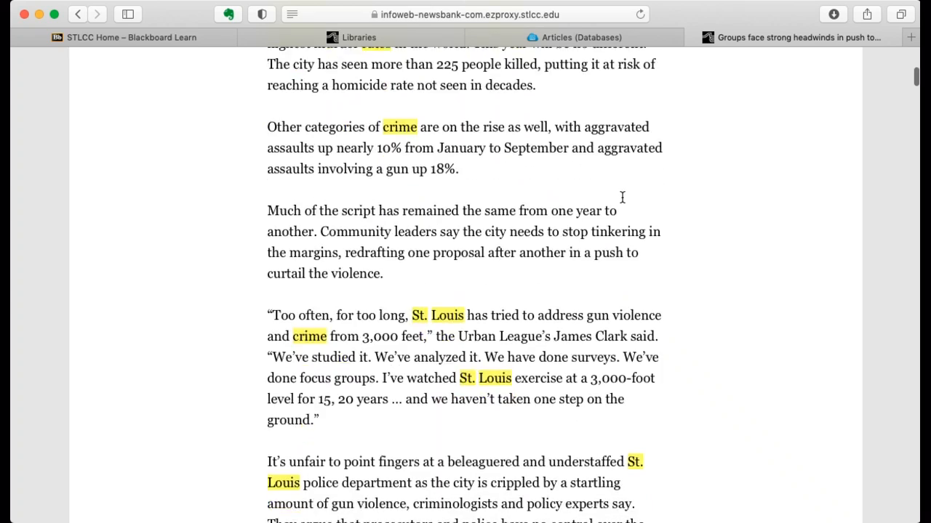
pyautogui.scroll(-5, 622, 201)
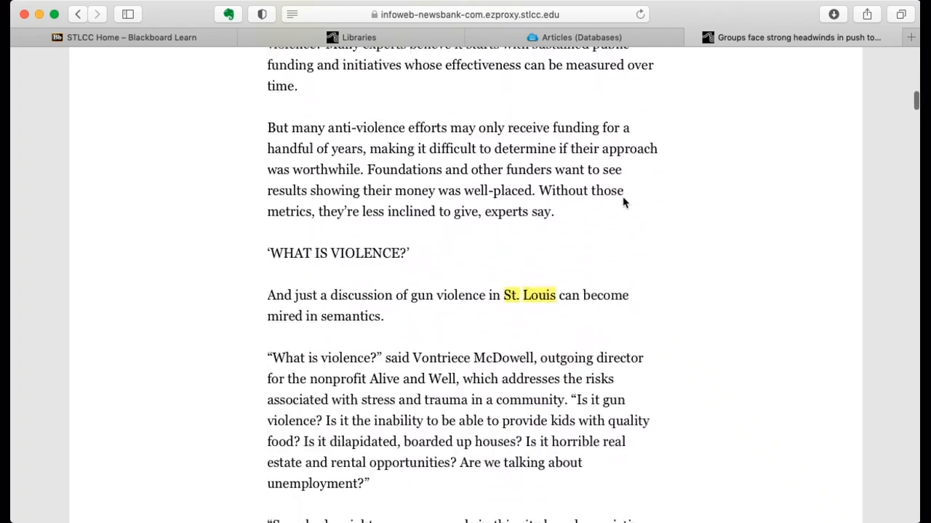
pyautogui.scroll(15, 623, 203)
pyautogui.scroll(8, 623, 201)
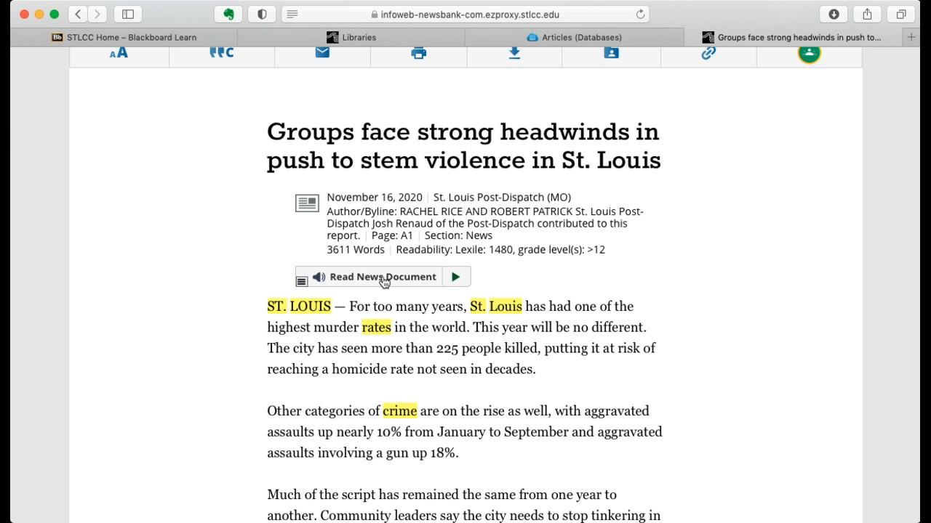
pyautogui.scroll(2, 674, 280)
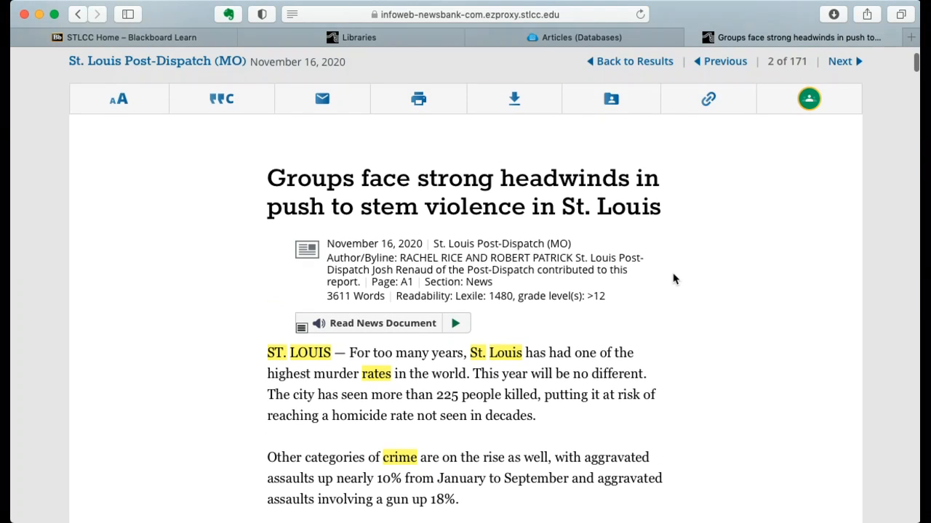
# - Open the article's citation options and review the available export formats and citation styles such as APA and MLA
pyautogui.scroll(2, 672, 279)
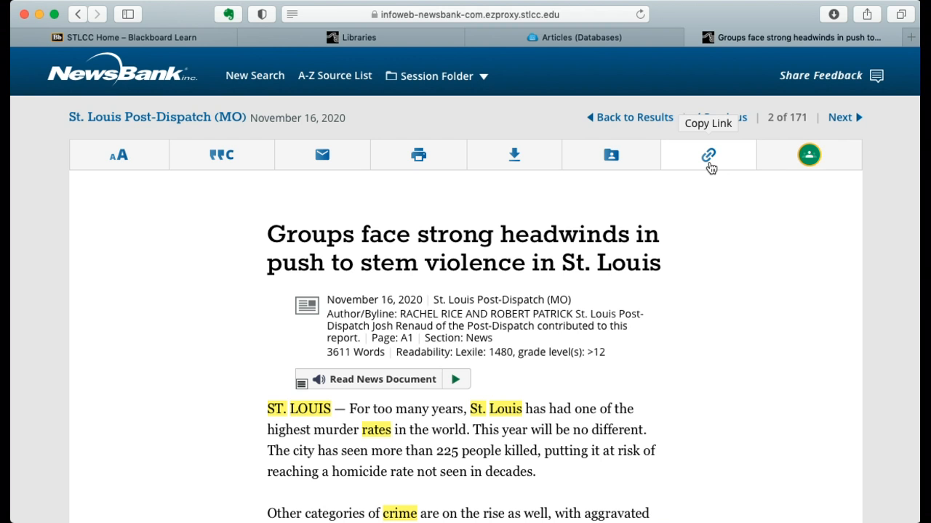
pyautogui.click(221, 159)
pyautogui.scroll(-5, 219, 177)
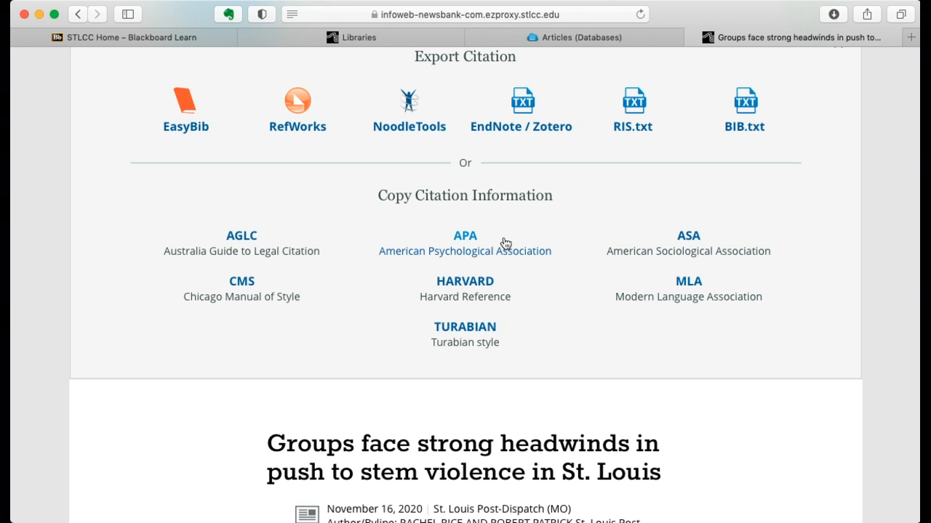
pyautogui.scroll(3, 504, 240)
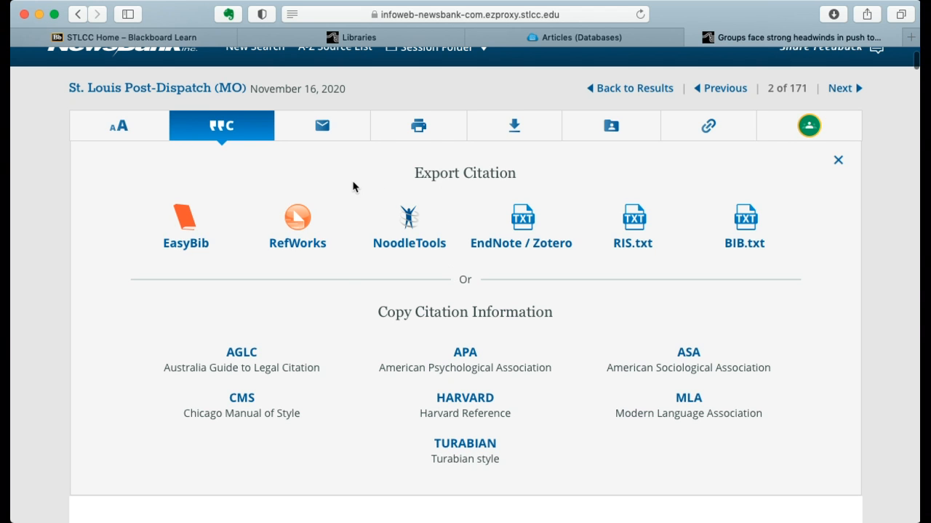
pyautogui.scroll(1, 354, 186)
pyautogui.scroll(1, 354, 187)
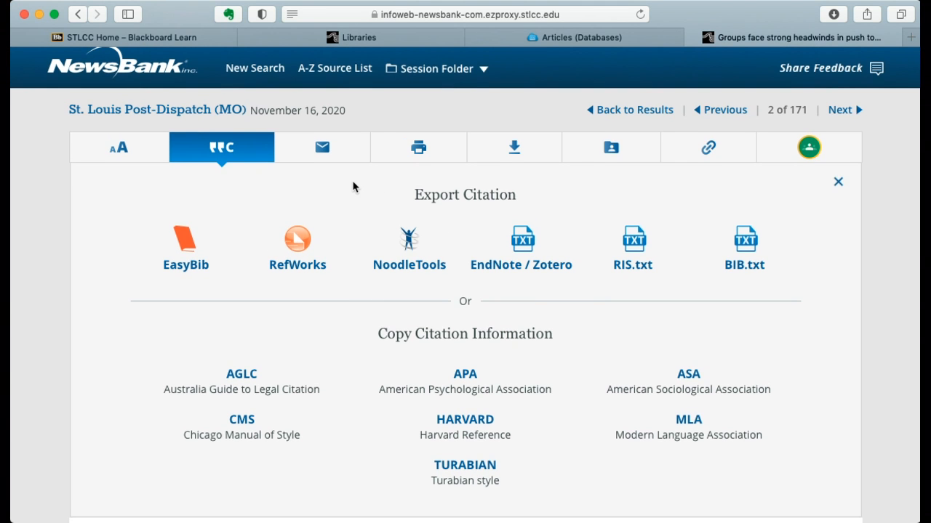
# - Close the article's citation options and return to the list of St. Louis Post-Dispatch search results
pyautogui.scroll(1, 354, 187)
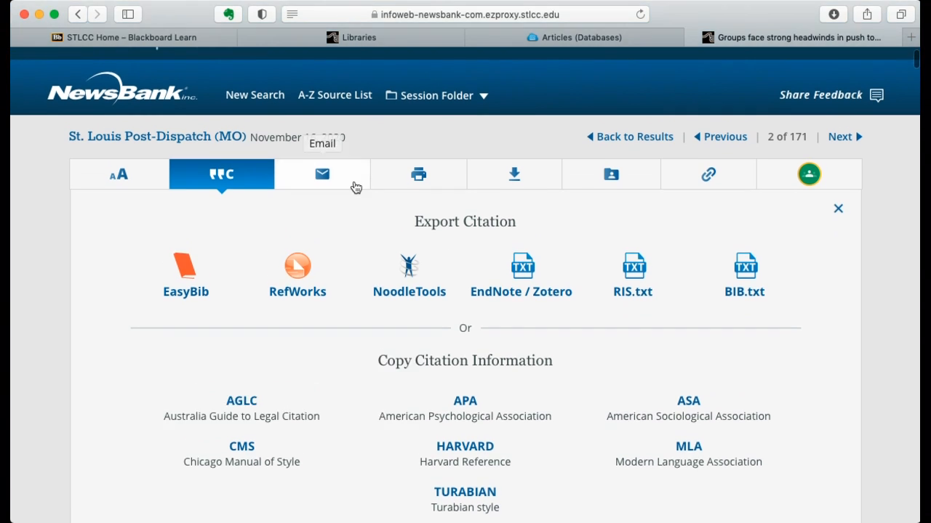
pyautogui.click(838, 210)
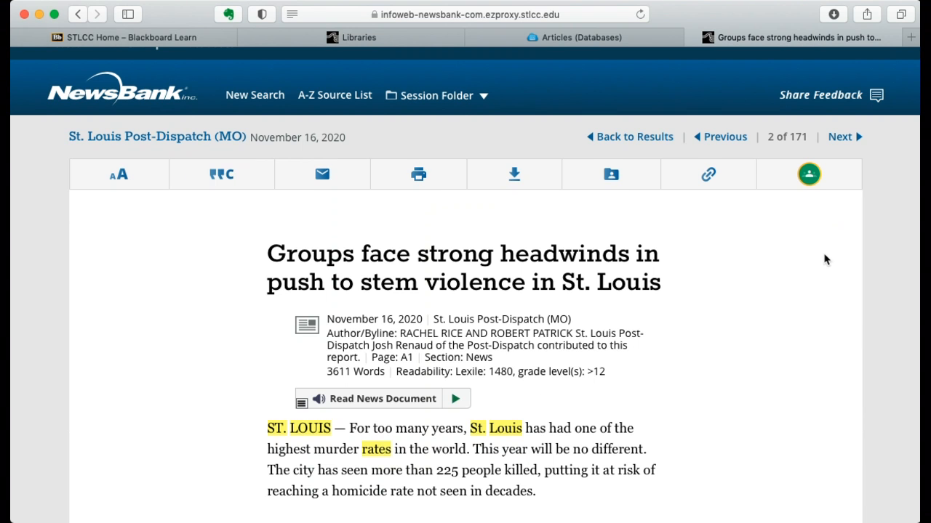
pyautogui.scroll(-1, 824, 258)
pyautogui.click(634, 110)
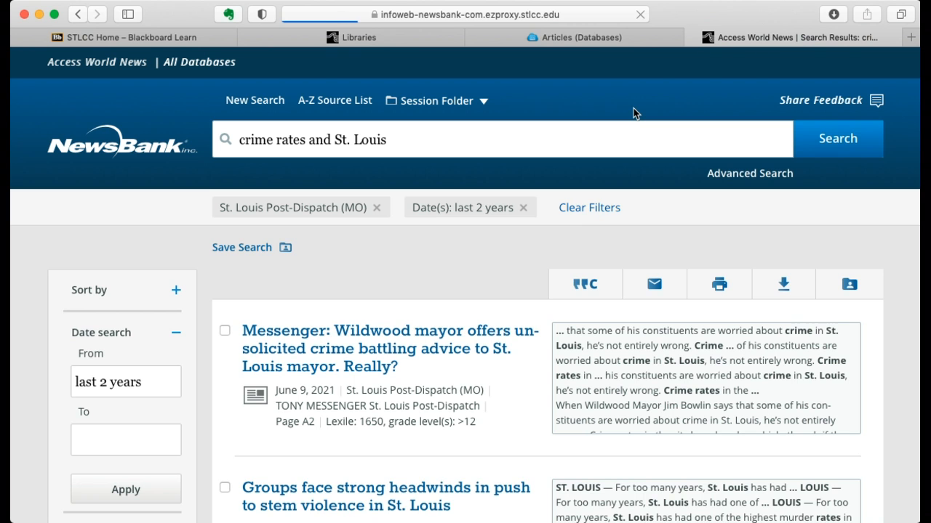
# - Review the results for "crime rates and St. Louis" with their sort and date options, and clear all applied filters
pyautogui.scroll(-1, 574, 272)
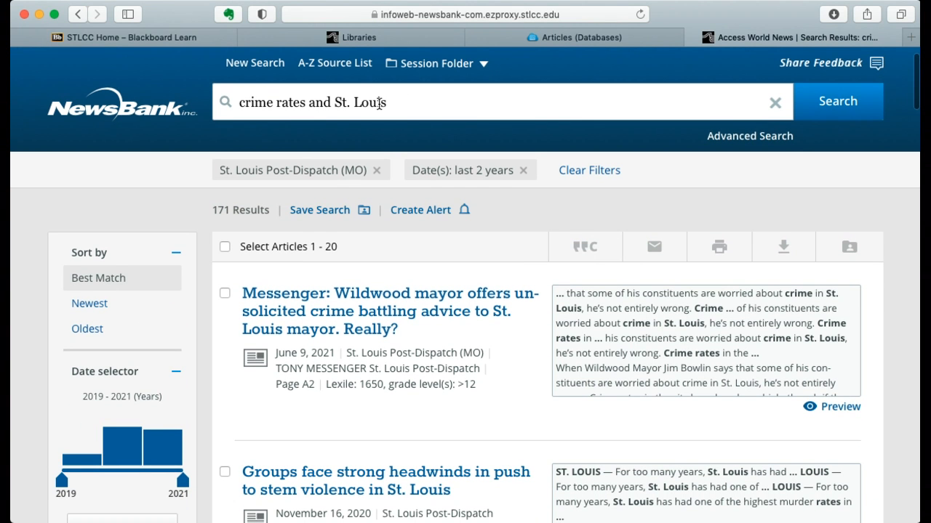
pyautogui.scroll(-6, 269, 222)
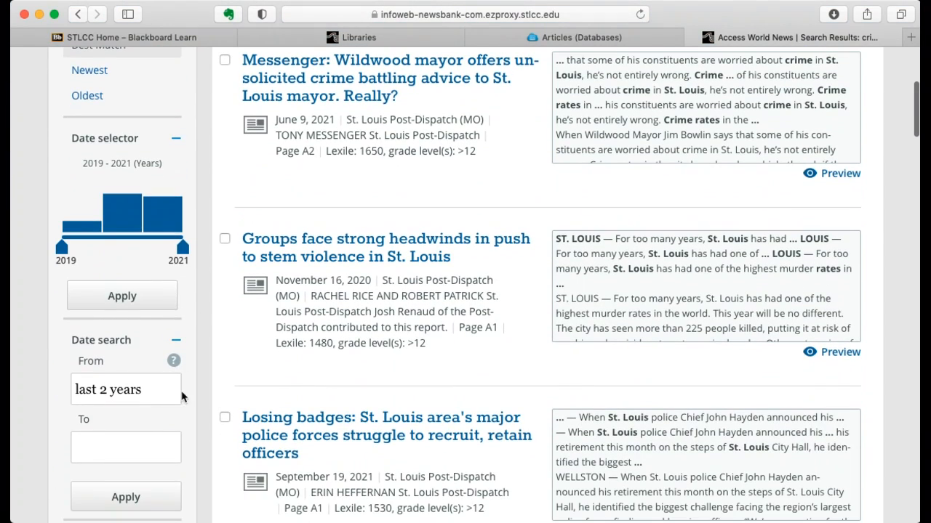
pyautogui.scroll(-8, 242, 389)
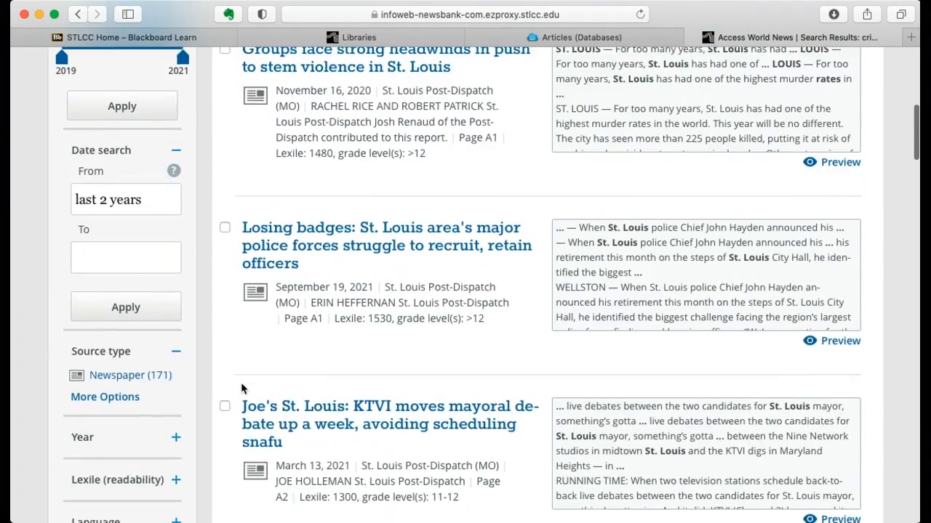
pyautogui.scroll(7, 454, 289)
pyautogui.scroll(7, 453, 290)
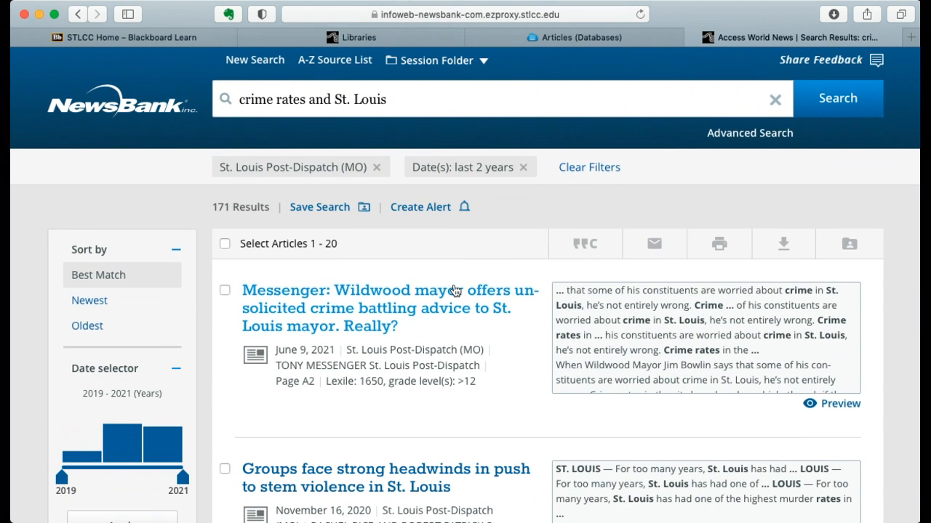
pyautogui.moveTo(454, 290)
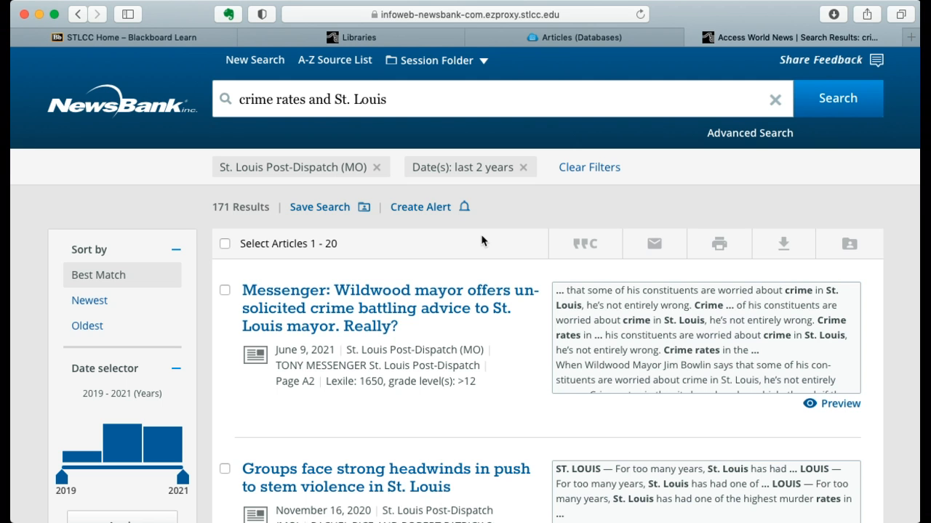
pyautogui.click(592, 168)
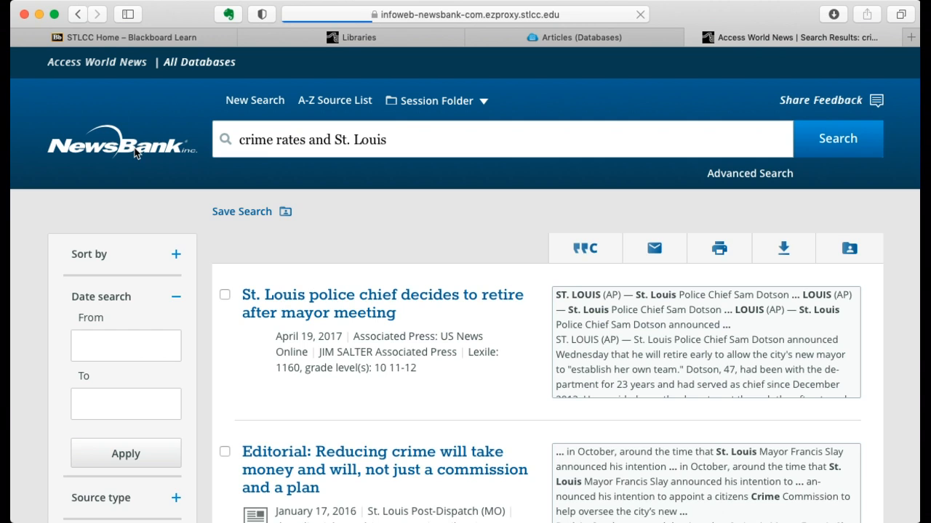
# - Go to the NewsBank home page and look through its suggested topics and source shortcuts such as Missouri Newspapers and Major Metro Titles
pyautogui.click(134, 149)
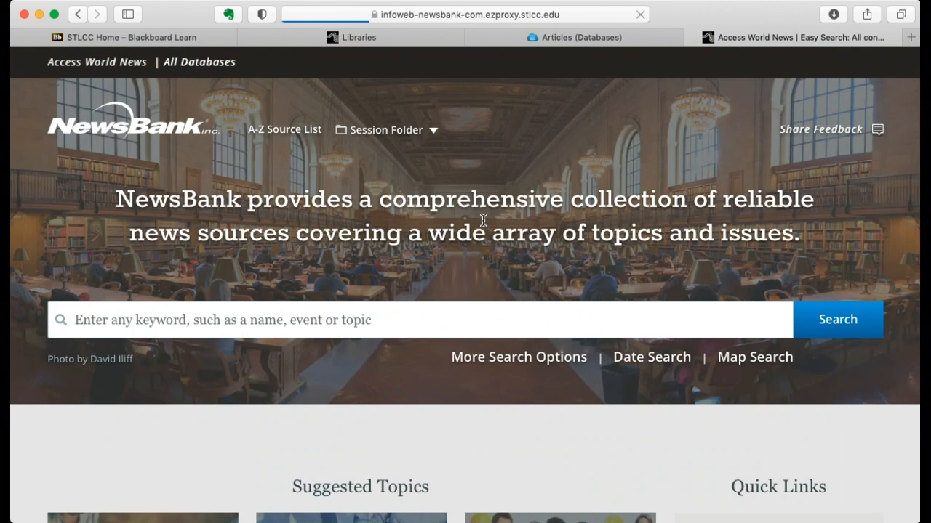
pyautogui.scroll(-10, 602, 256)
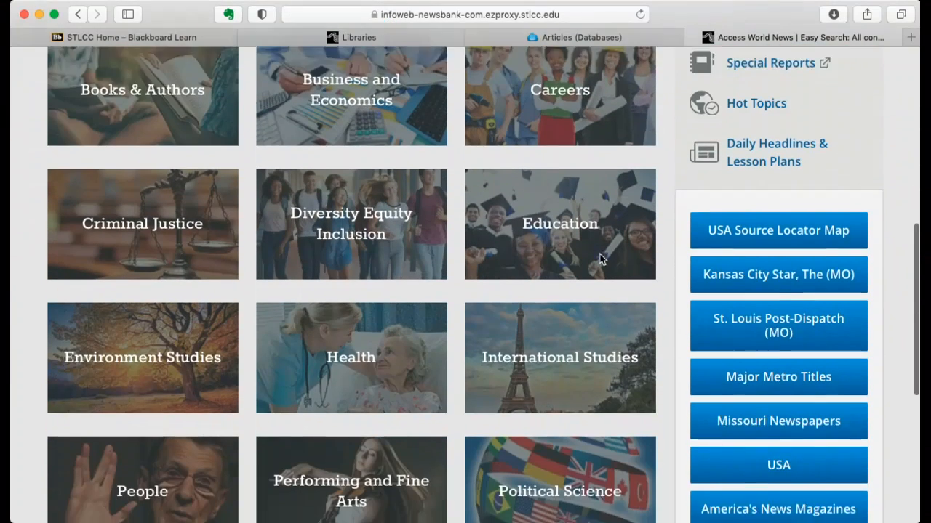
pyautogui.scroll(-1, 602, 256)
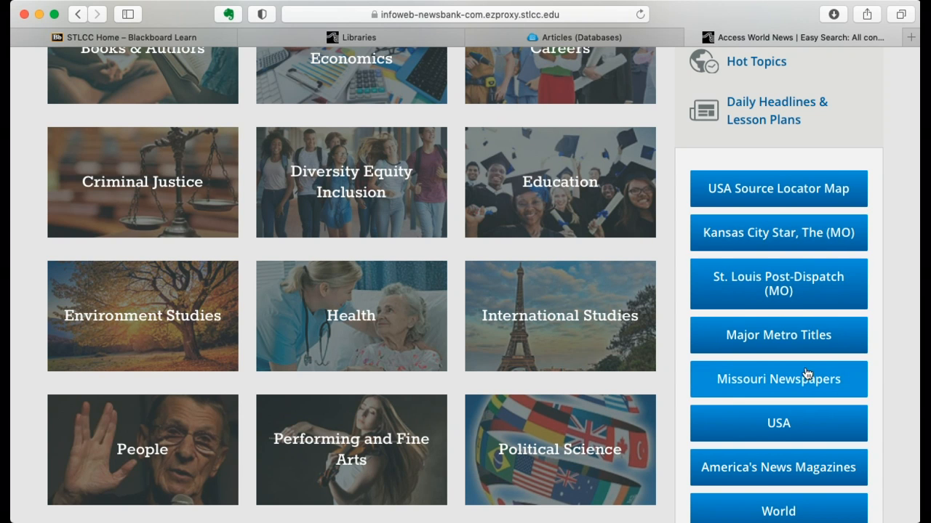
pyautogui.scroll(-1, 806, 375)
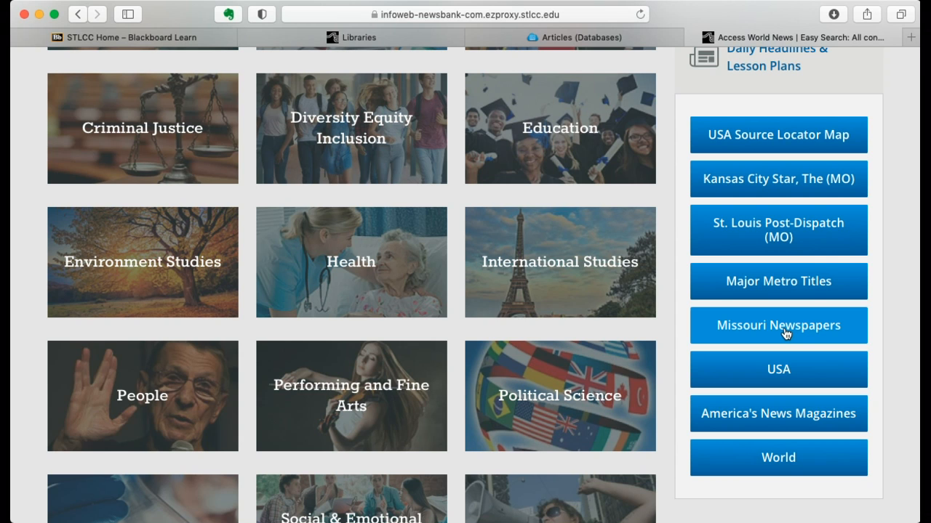
pyautogui.scroll(10, 784, 333)
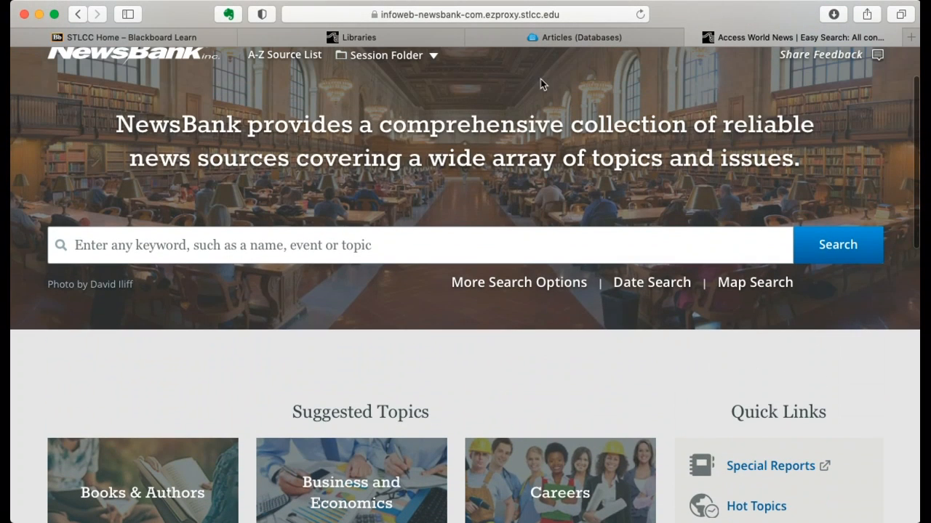
# - From the college Libraries page, open Ask a Librarian and review the email, chat, call or visit, booking and text options
pyautogui.click(414, 41)
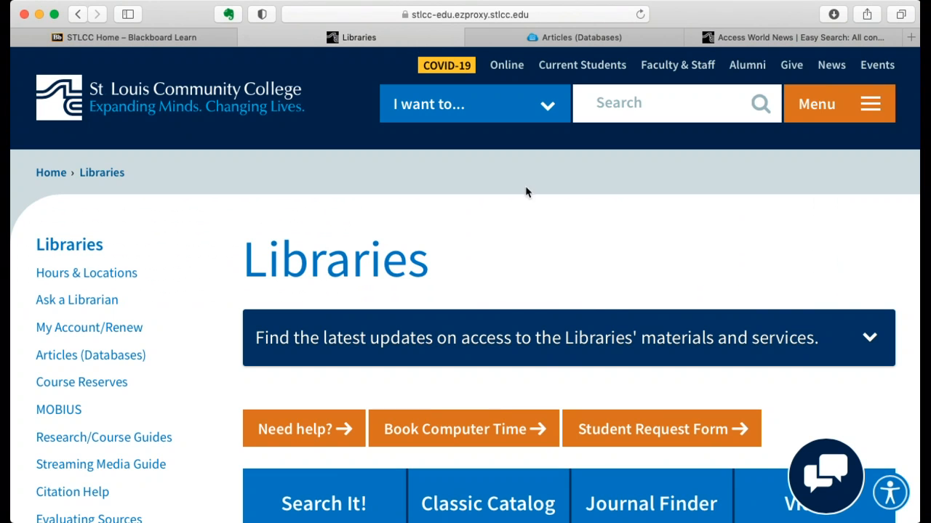
pyautogui.scroll(-1, 613, 303)
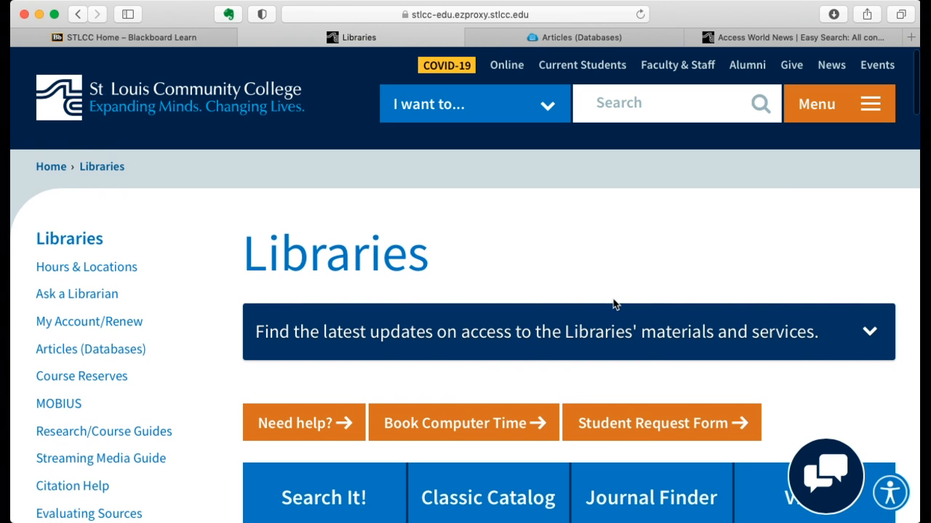
pyautogui.scroll(-1, 613, 304)
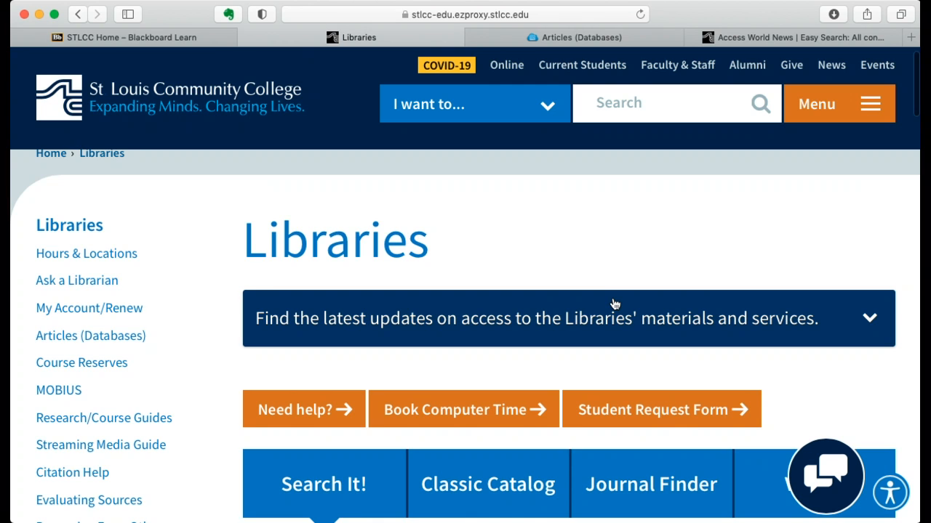
pyautogui.scroll(-10, 613, 304)
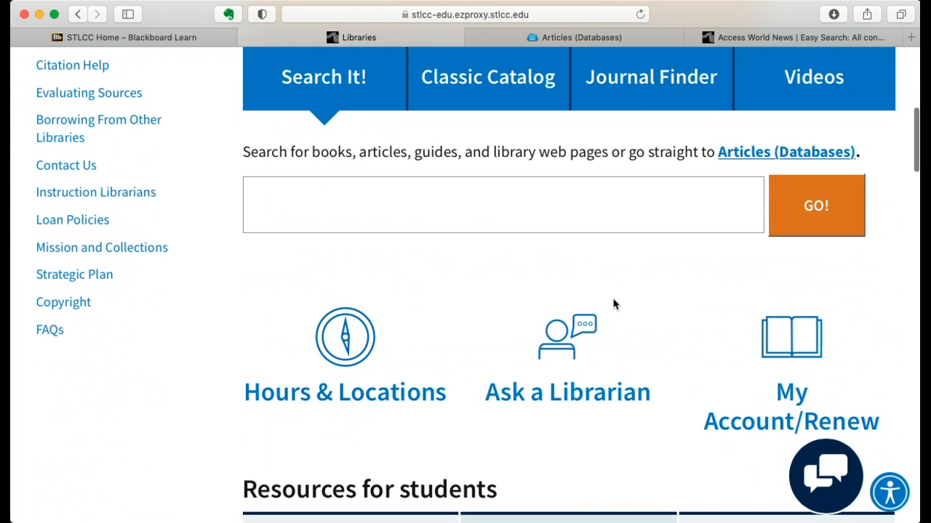
pyautogui.click(574, 398)
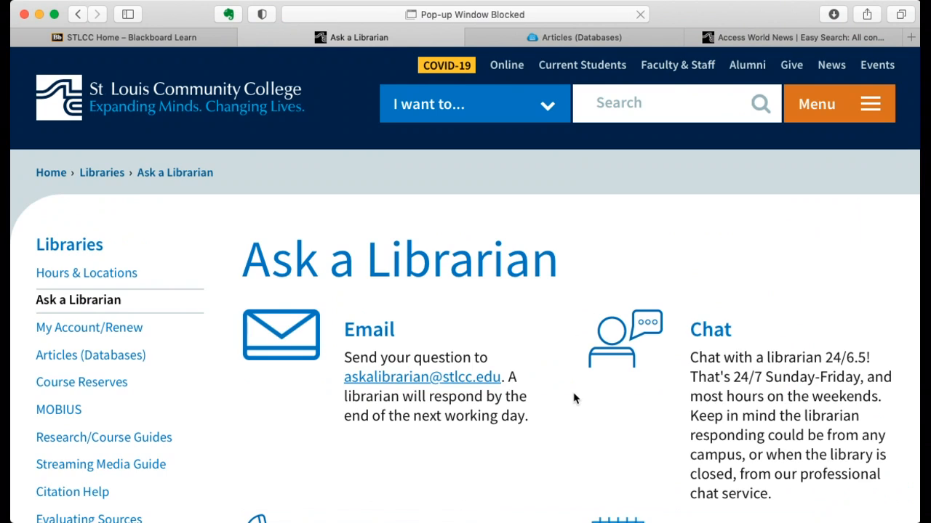
pyautogui.scroll(-3, 574, 399)
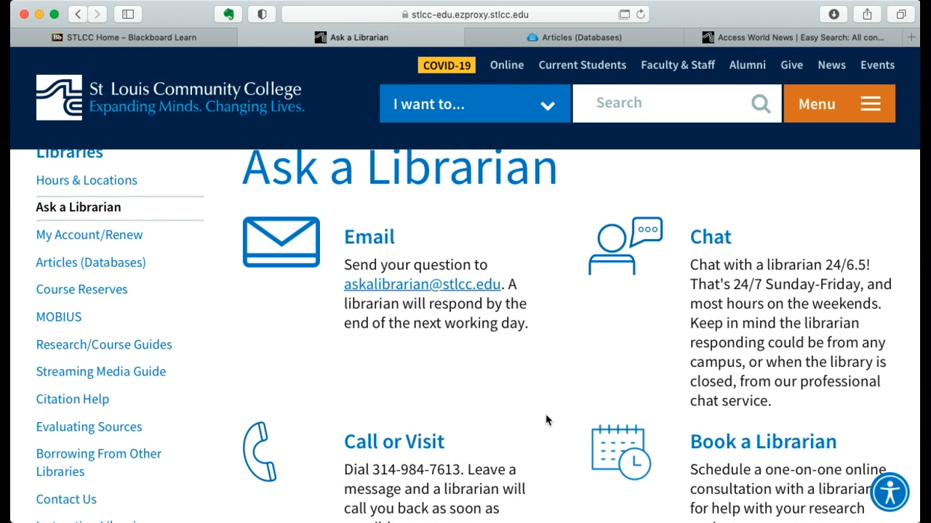
pyautogui.scroll(-1, 547, 420)
pyautogui.scroll(-5, 547, 420)
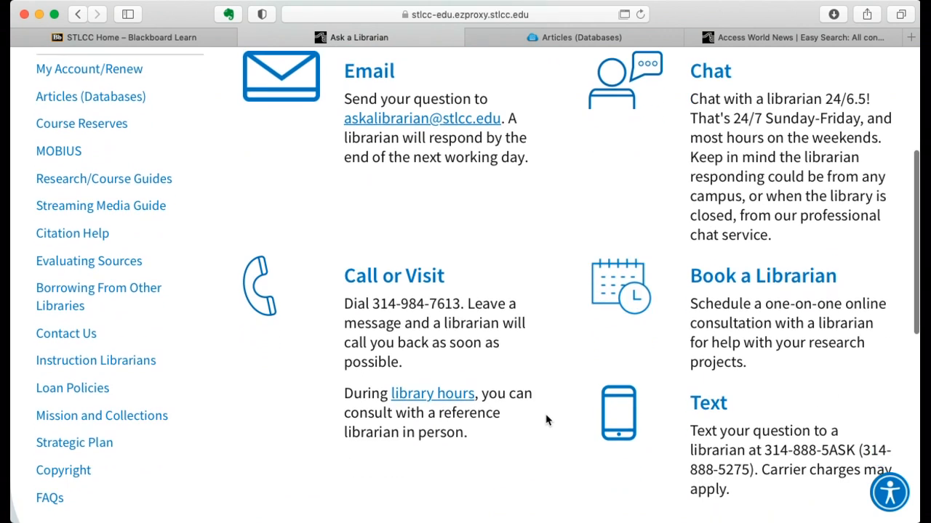
pyautogui.scroll(5, 547, 420)
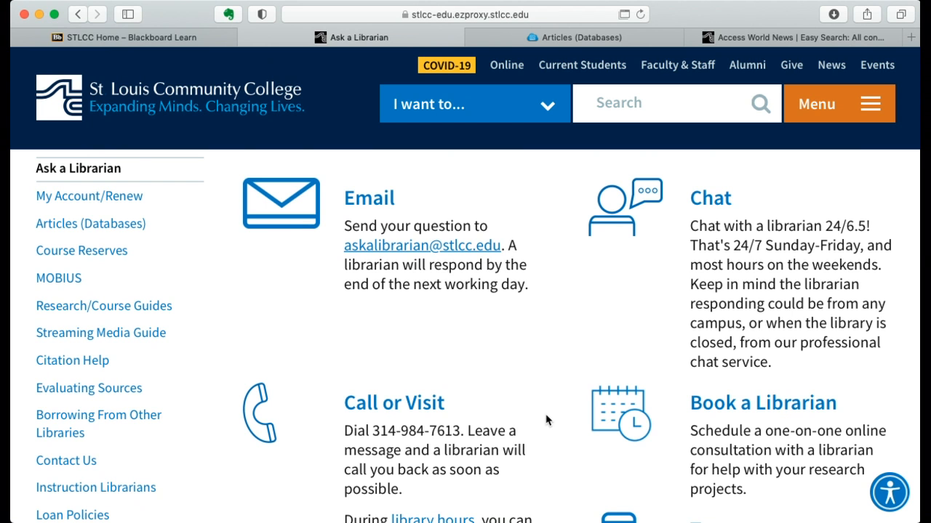
pyautogui.scroll(5, 291, 164)
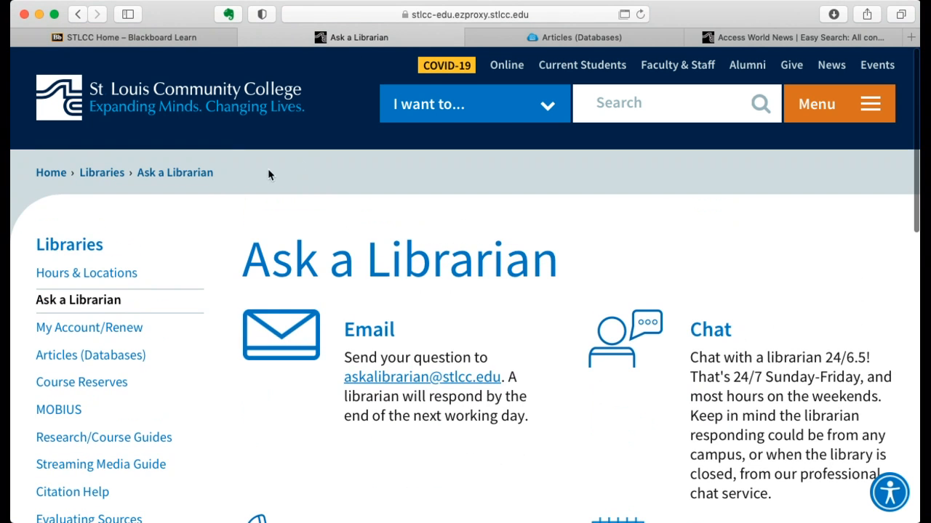
# - Return to the main Libraries page and open the Articles (Databases) list to view the available databases
pyautogui.click(64, 247)
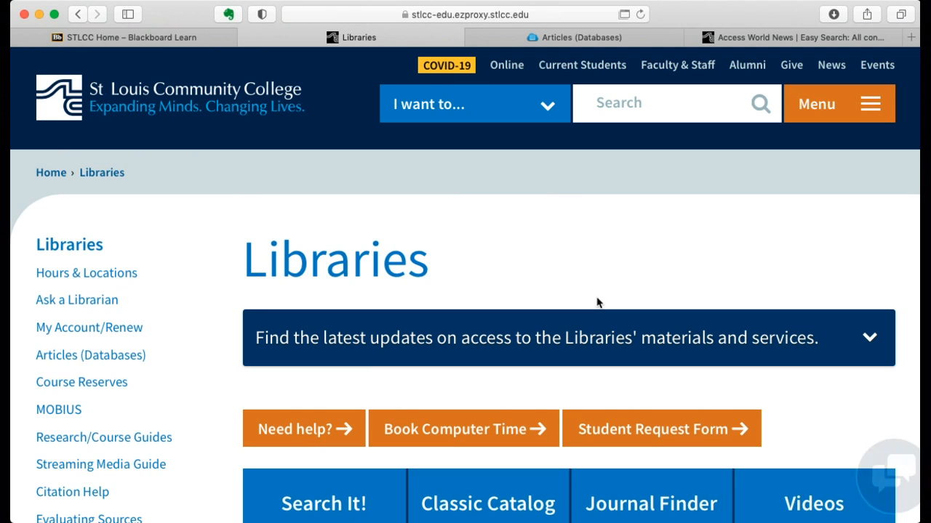
pyautogui.scroll(-5, 596, 302)
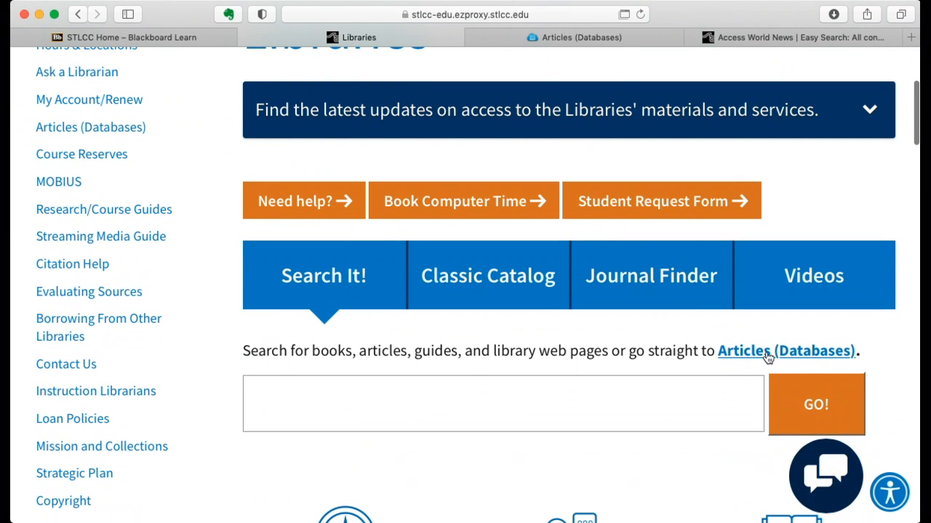
pyautogui.click(772, 355)
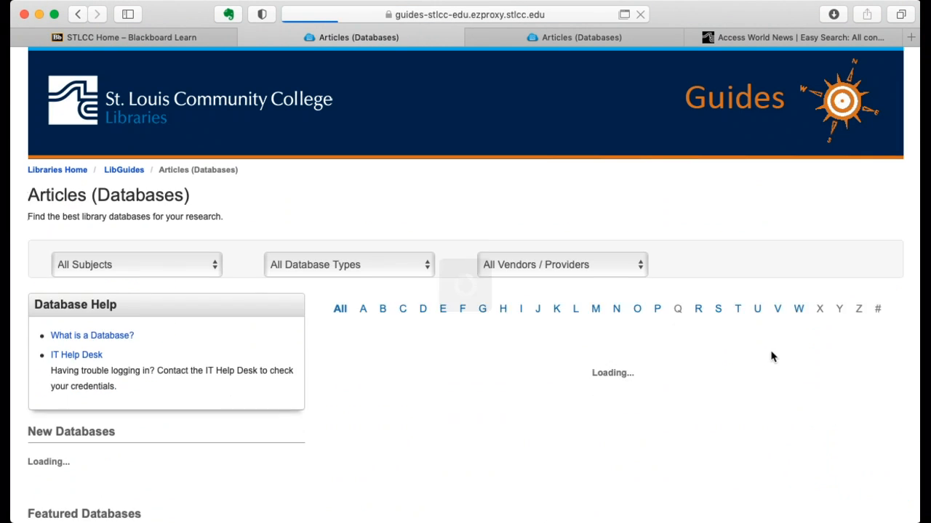
pyautogui.scroll(-5, 761, 356)
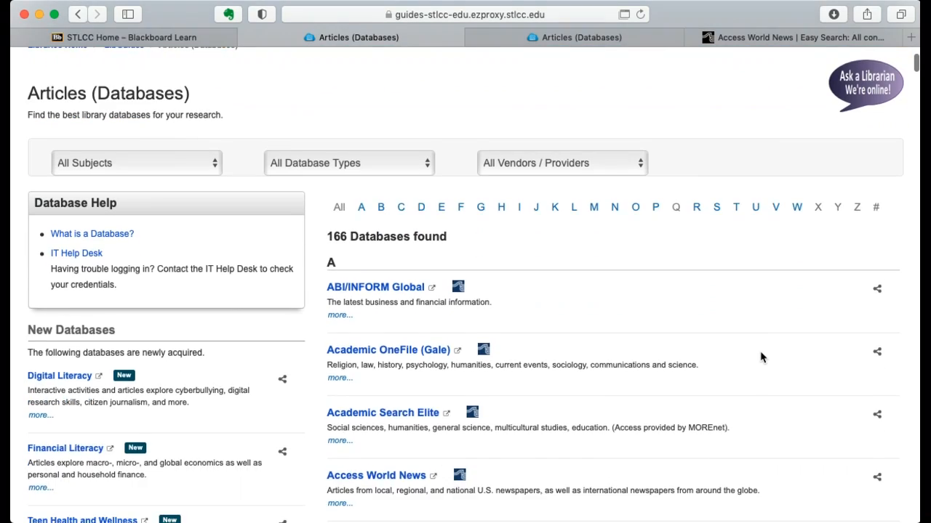